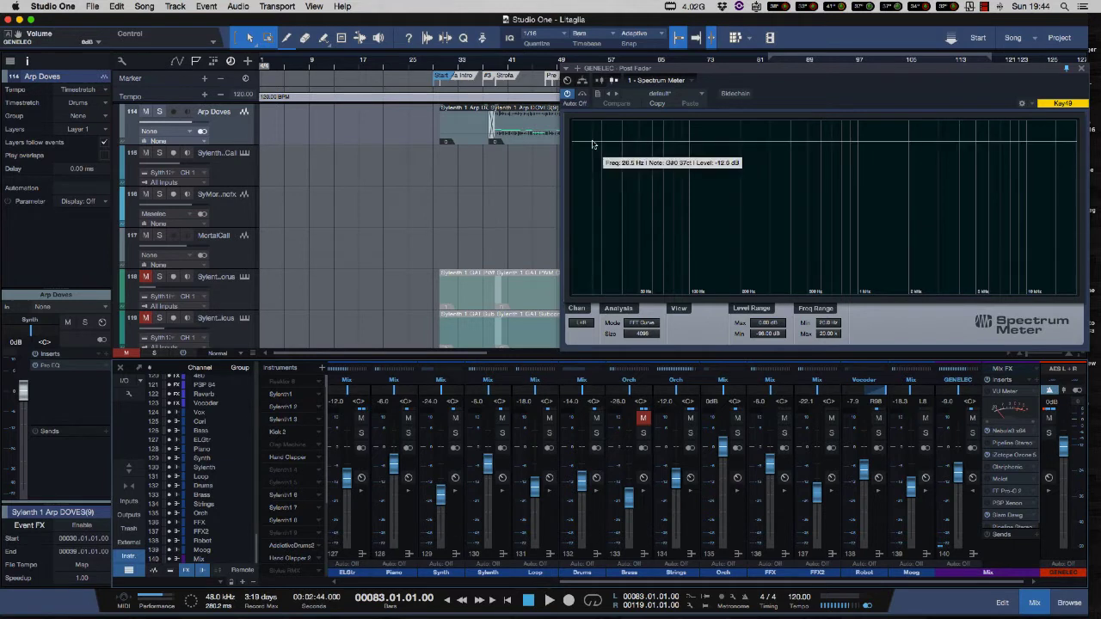
# Play the song from bar 83 while watching the output's Spectrum Meter, and stop playback
pyautogui.moveTo(637, 68); pyautogui.dragTo(630, 73)
pyautogui.moveTo(682, 582)
pyautogui.mouseDown()
pyautogui.moveTo(546, 583)
pyautogui.moveTo(686, 584)
pyautogui.mouseUp()
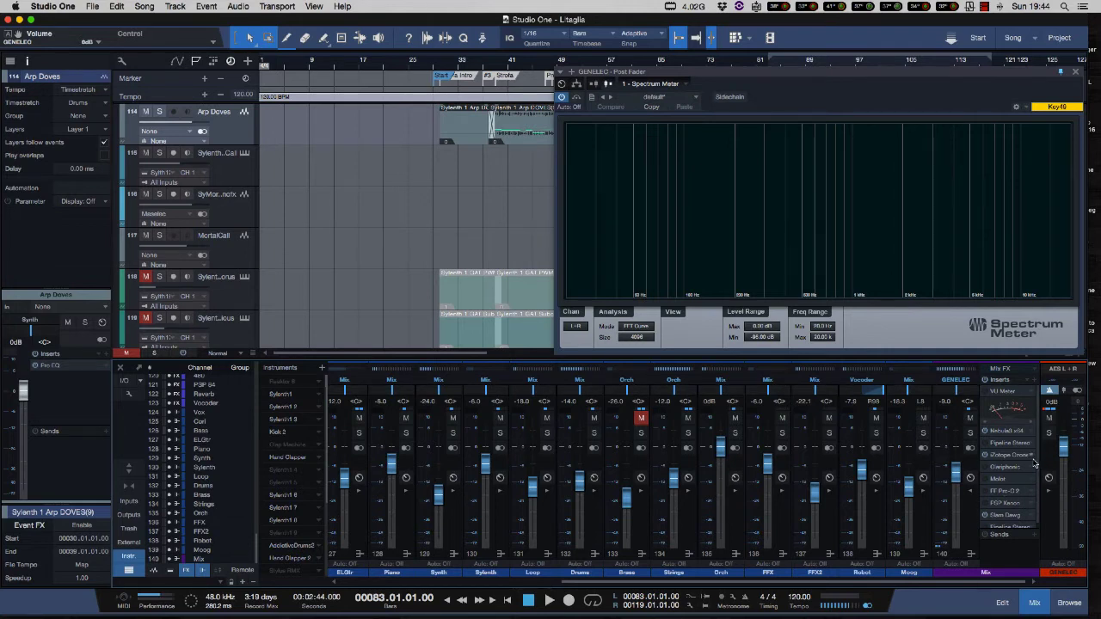
pyautogui.press('space')
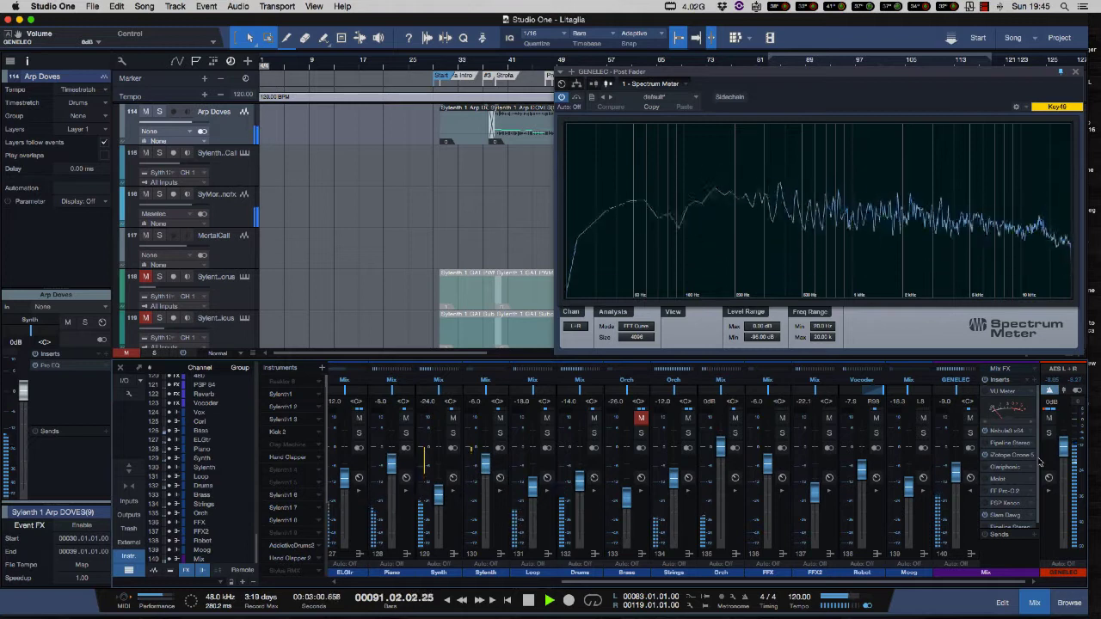
pyautogui.press('space')
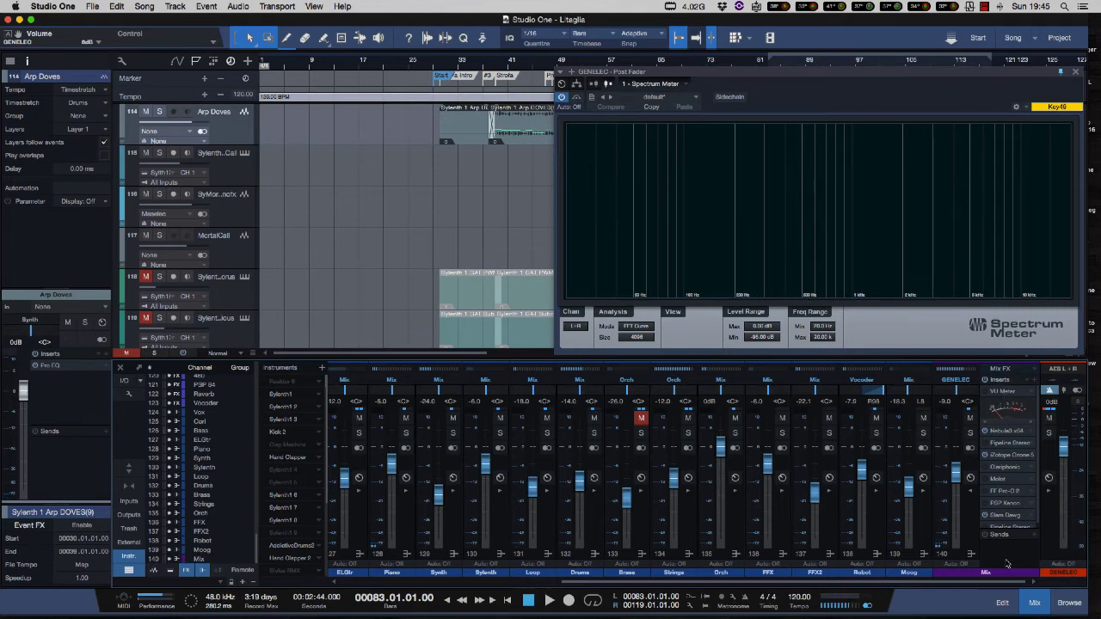
# Load Console Shaper as the Mix FX on the Mix bus and set its Drive to 0 dB
pyautogui.click(1035, 370)
pyautogui.click(1004, 392)
pyautogui.moveTo(225, 113); pyautogui.dragTo(402, 125)
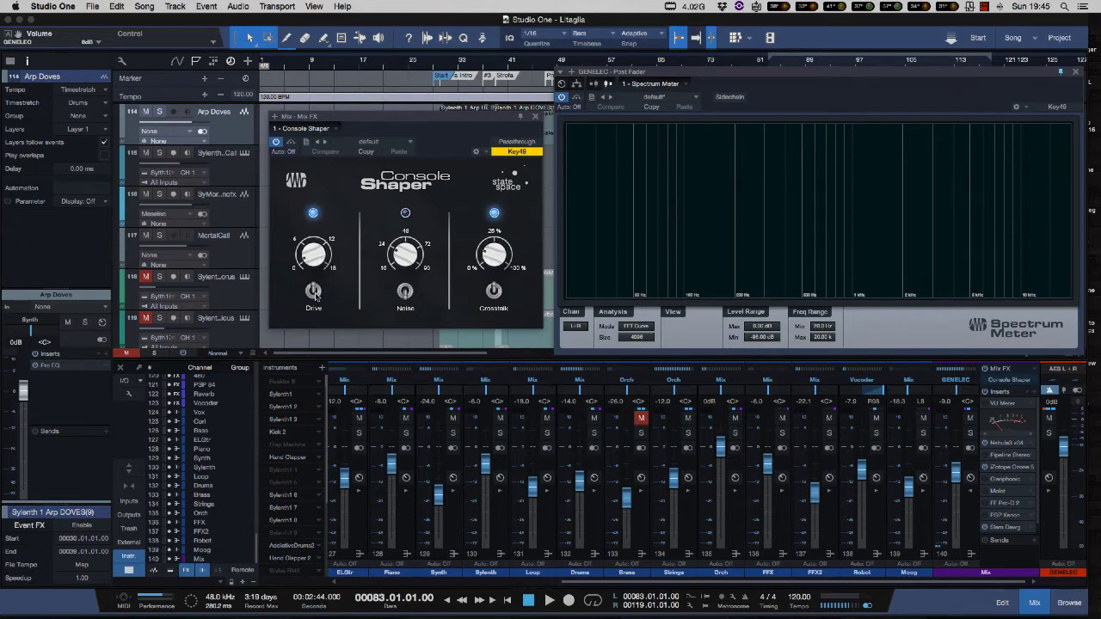
pyautogui.moveTo(319, 258)
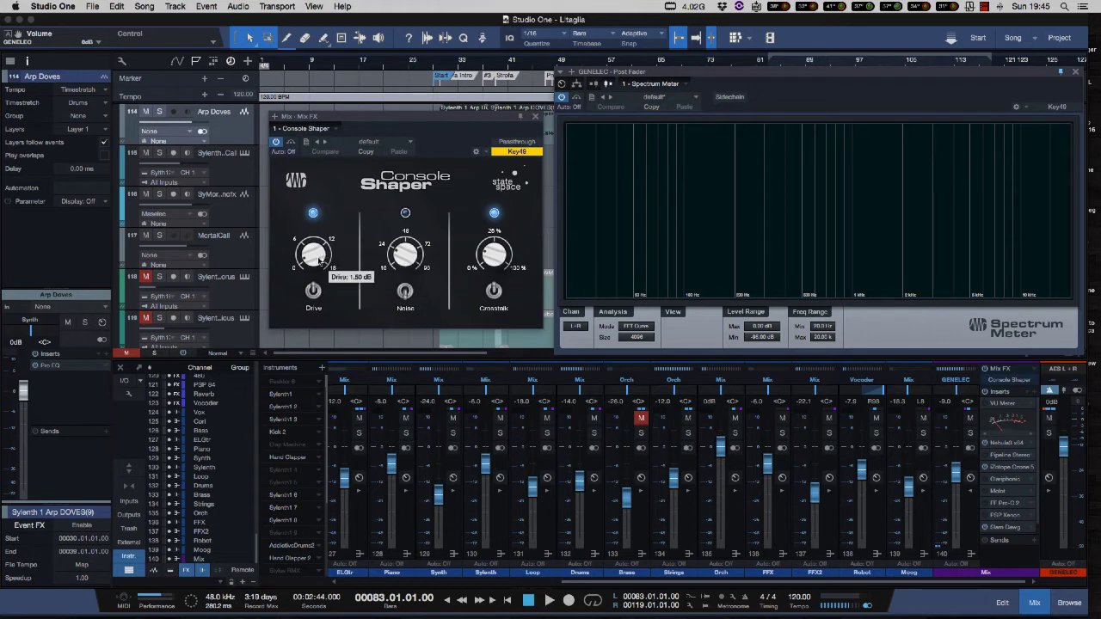
pyautogui.moveTo(312, 256)
pyautogui.mouseDown()
pyautogui.moveTo(308, 226)
pyautogui.moveTo(311, 264)
pyautogui.mouseUp()
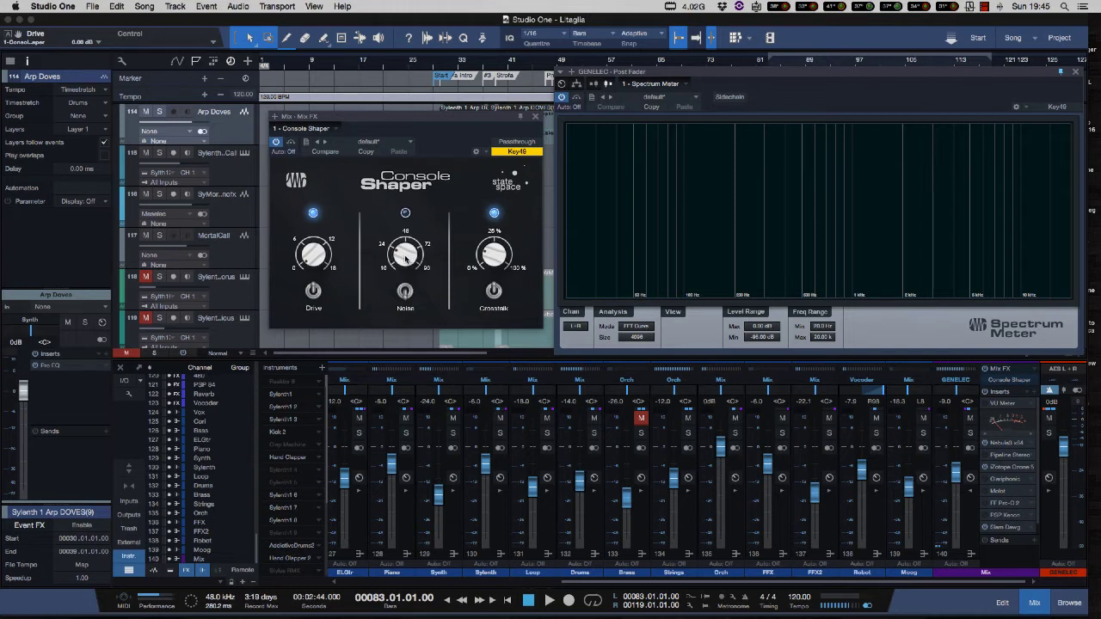
pyautogui.moveTo(405, 258)
pyautogui.click(362, 533)
pyautogui.moveTo(359, 514); pyautogui.dragTo(395, 516)
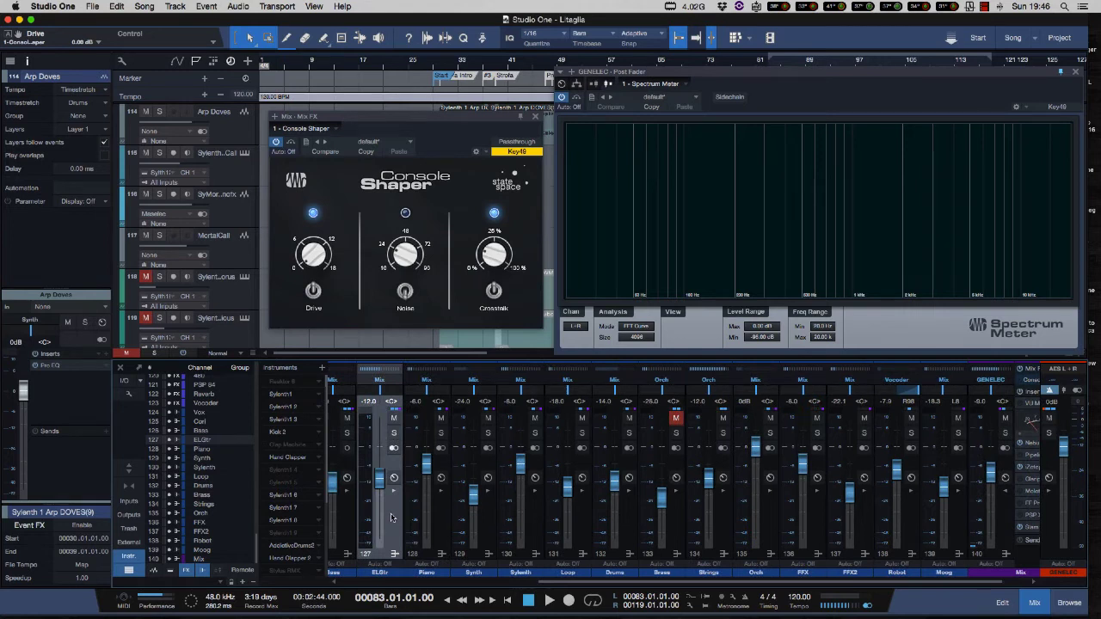
pyautogui.click(437, 511)
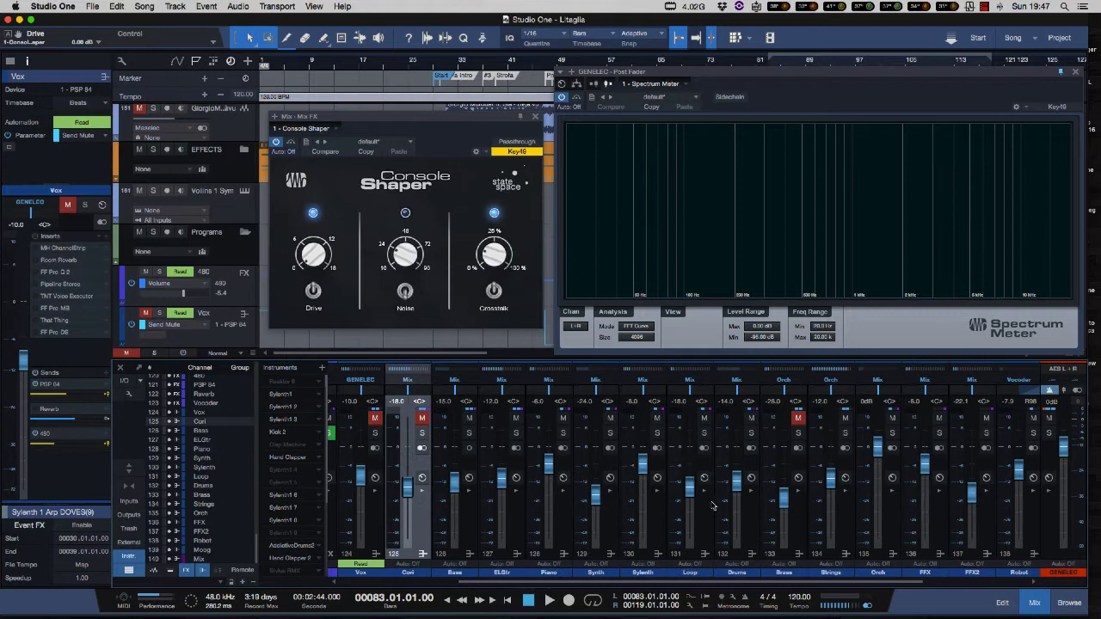
pyautogui.hscroll(5, 868, 501)
pyautogui.hscroll(-3, 806, 445)
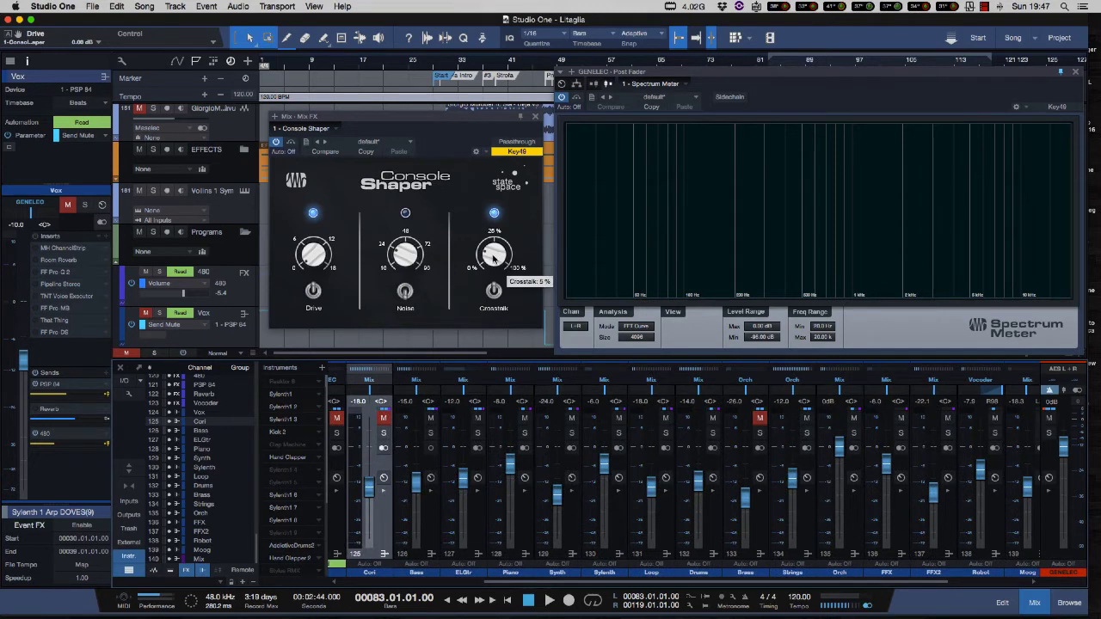
# Set the Console Shaper's Crosstalk to 0 %
pyautogui.click(494, 256)
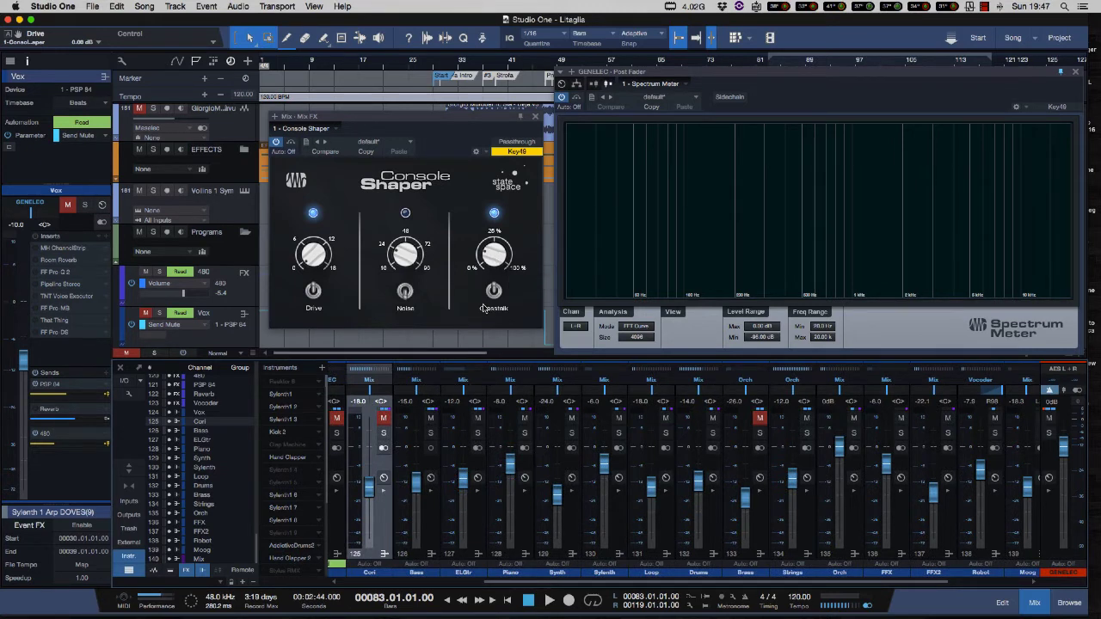
pyautogui.moveTo(488, 247)
pyautogui.mouseDown()
pyautogui.moveTo(486, 174)
pyautogui.moveTo(487, 253)
pyautogui.mouseUp()
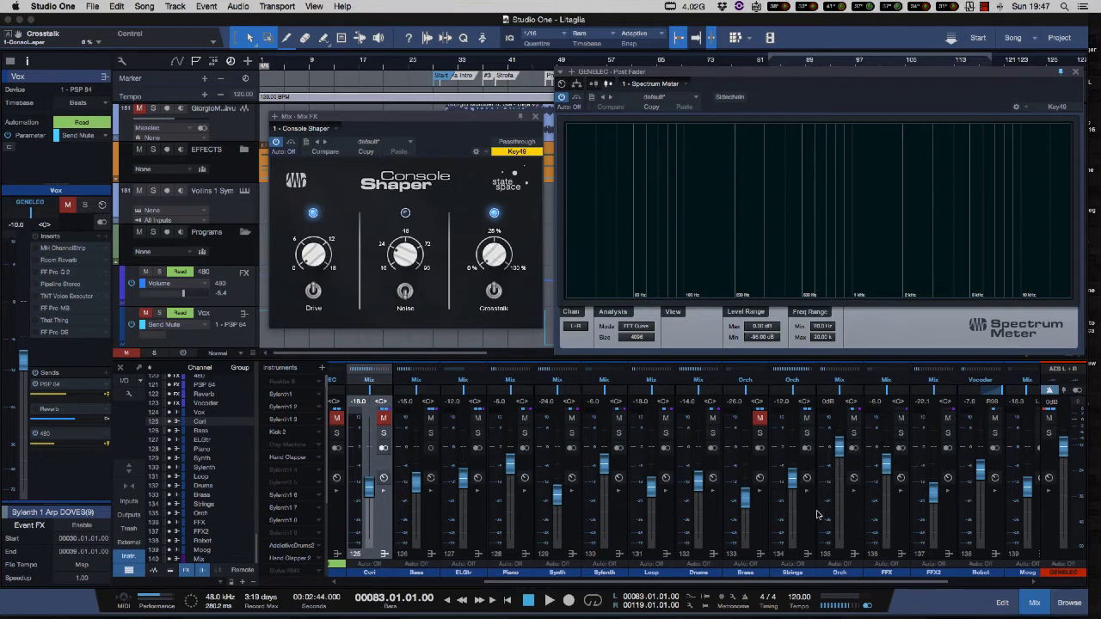
pyautogui.moveTo(503, 260)
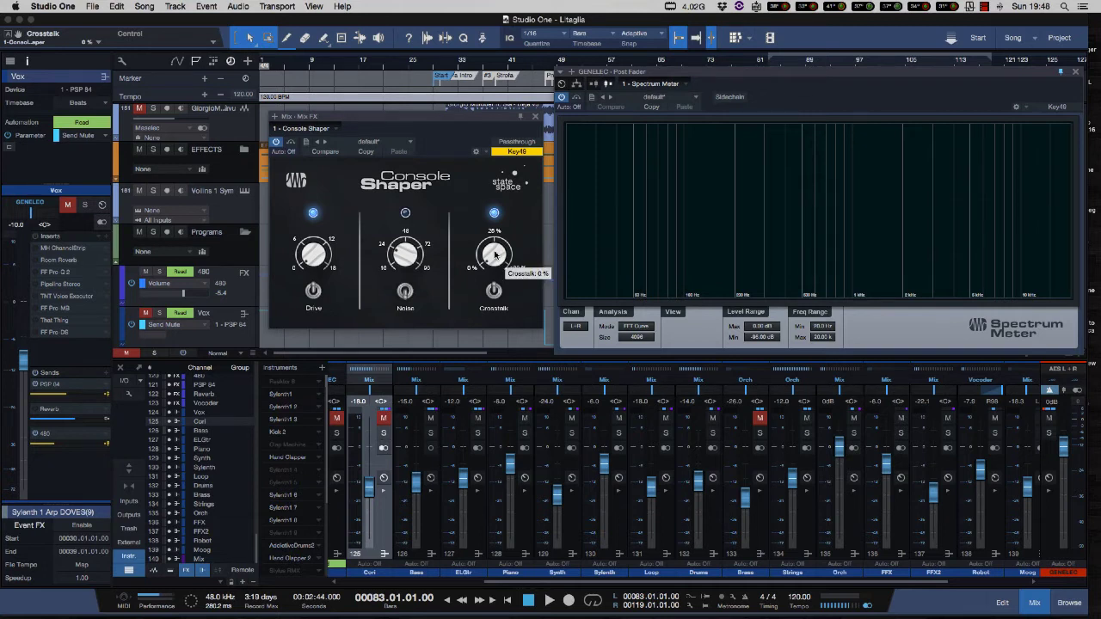
# Switch on the Console Shaper's Noise, try a higher amount, and set it to 16
pyautogui.click(405, 291)
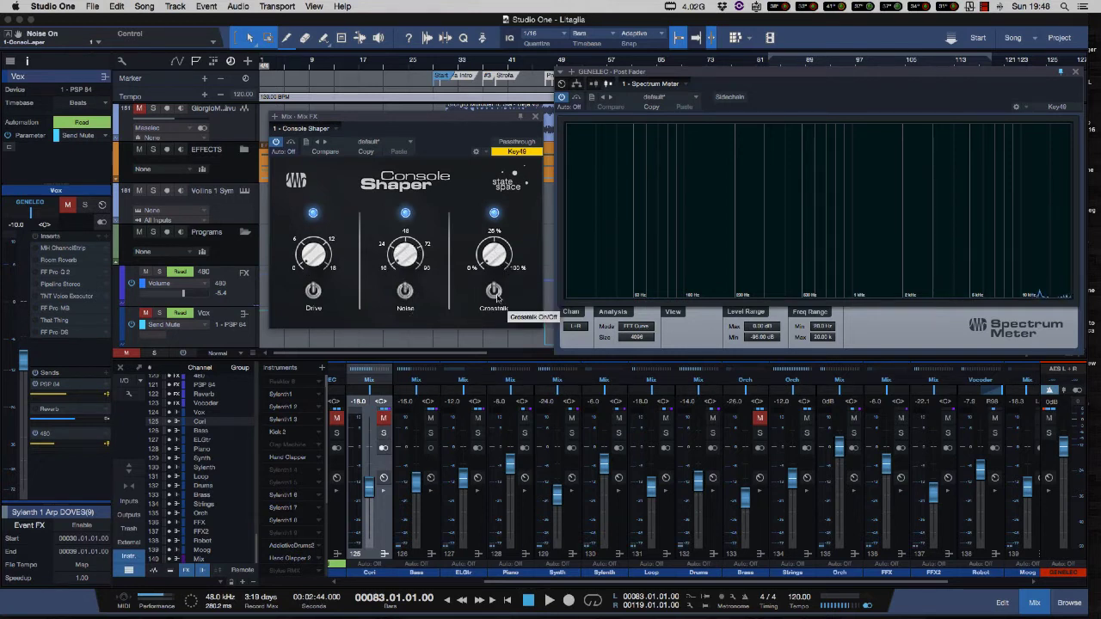
pyautogui.click(406, 292)
pyautogui.click(405, 290)
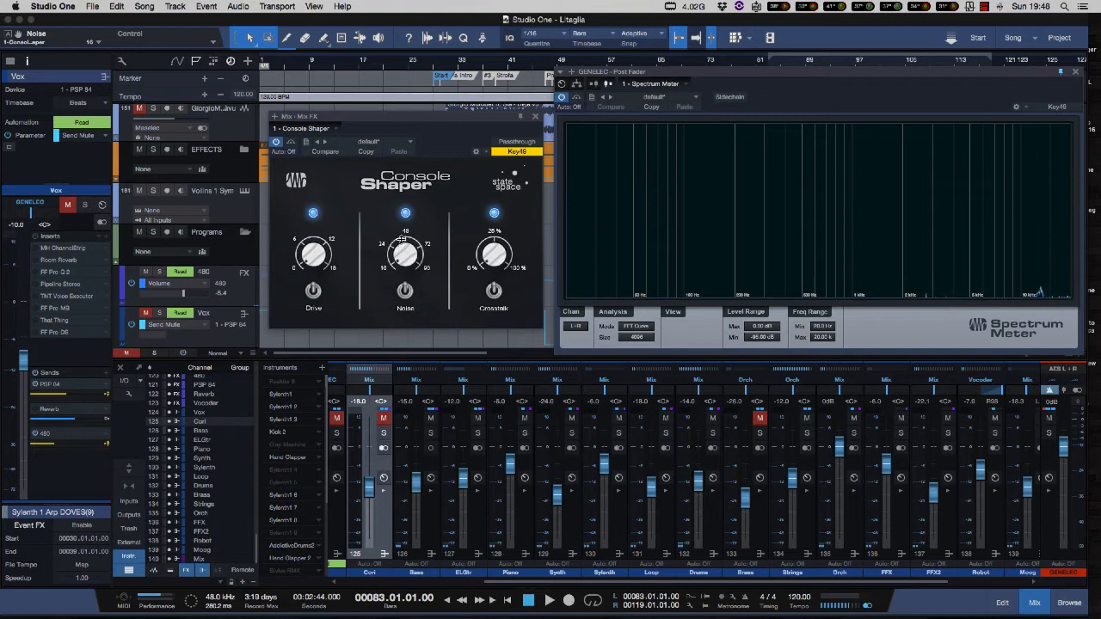
pyautogui.moveTo(401, 223); pyautogui.dragTo(402, 198)
pyautogui.moveTo(406, 255)
pyautogui.mouseDown()
pyautogui.moveTo(404, 223)
pyautogui.moveTo(402, 269)
pyautogui.mouseUp()
# Play the song while sweeping Drive up to about 15.6 dB and back down to about 0 dB
pyautogui.moveTo(314, 251); pyautogui.dragTo(312, 215)
pyautogui.press('space')
pyautogui.moveTo(311, 244); pyautogui.dragTo(308, 194)
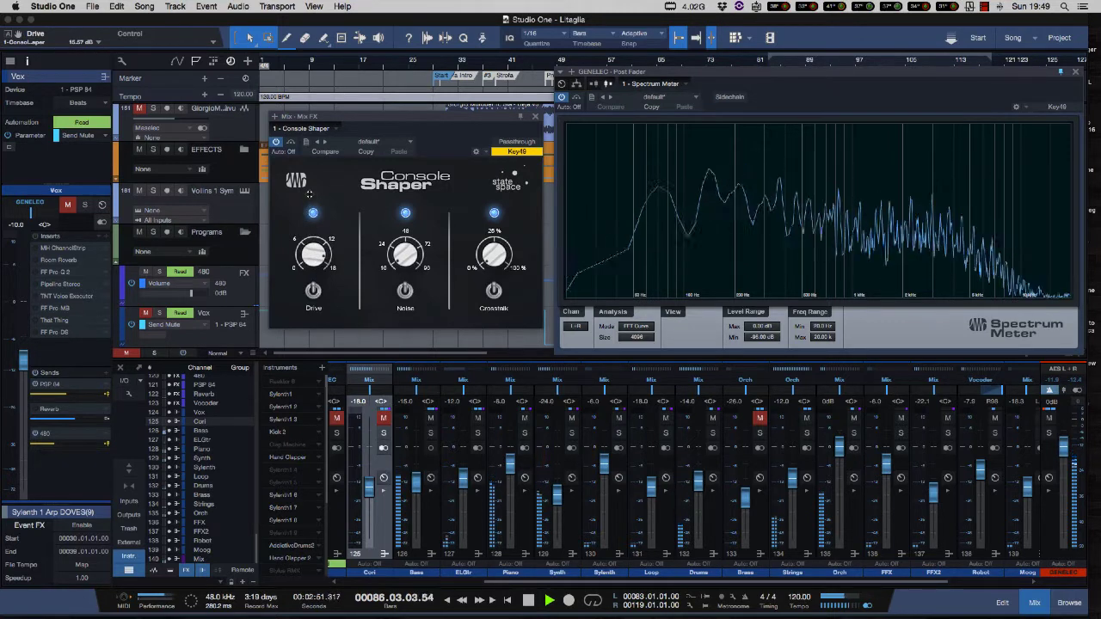
pyautogui.moveTo(309, 194); pyautogui.dragTo(312, 297)
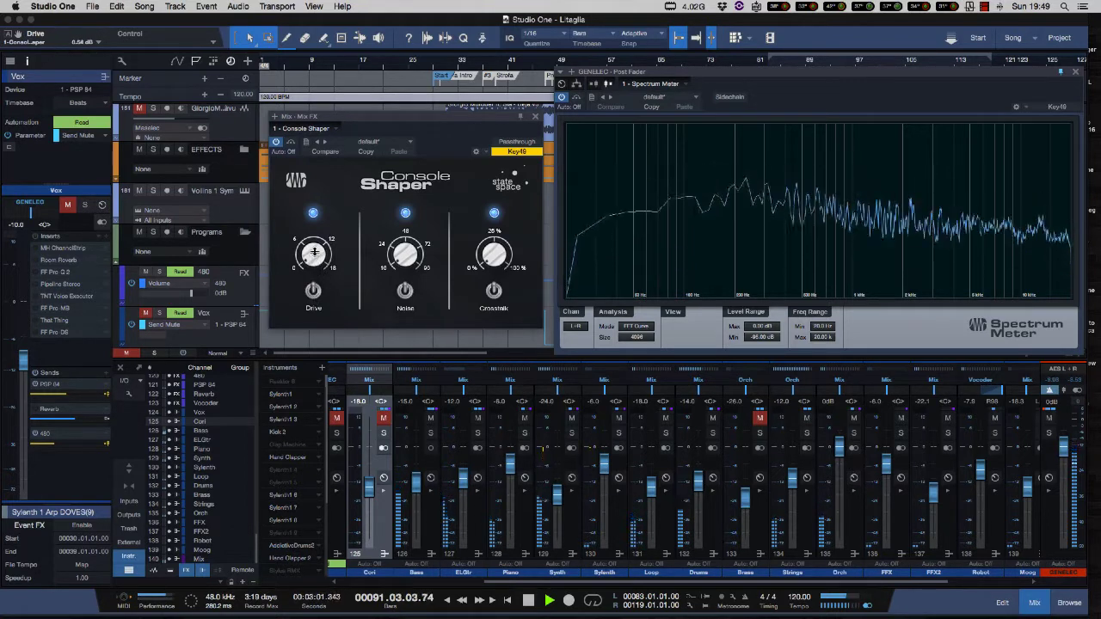
pyautogui.moveTo(314, 241); pyautogui.dragTo(319, 262)
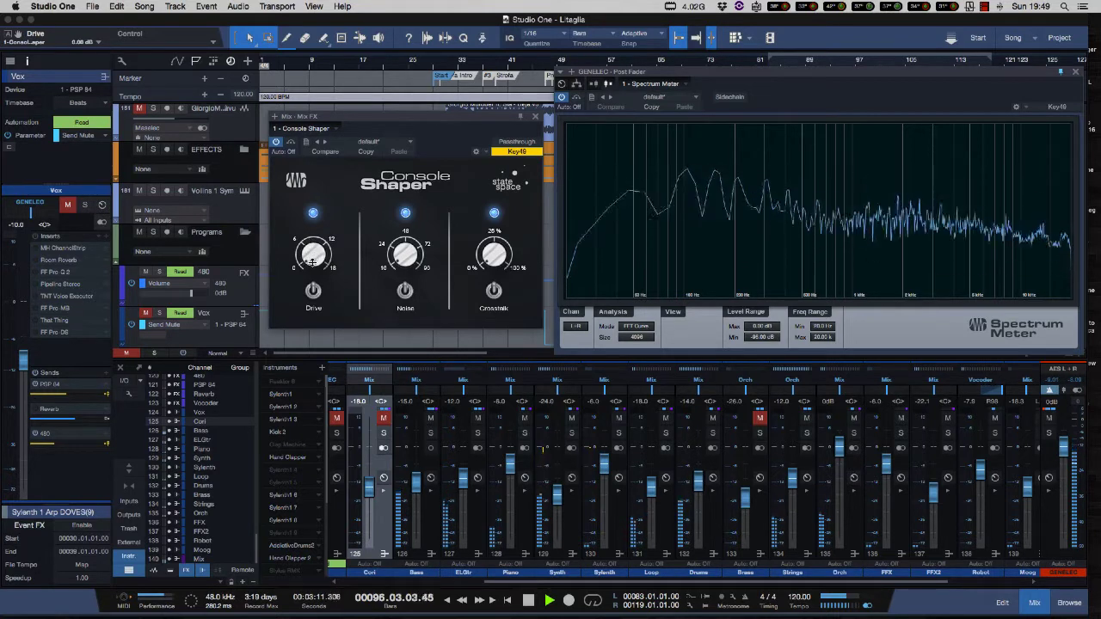
# Sweep Crosstalk up to 100 % during playback and bring it back to 0 %
pyautogui.moveTo(491, 257); pyautogui.dragTo(484, 152)
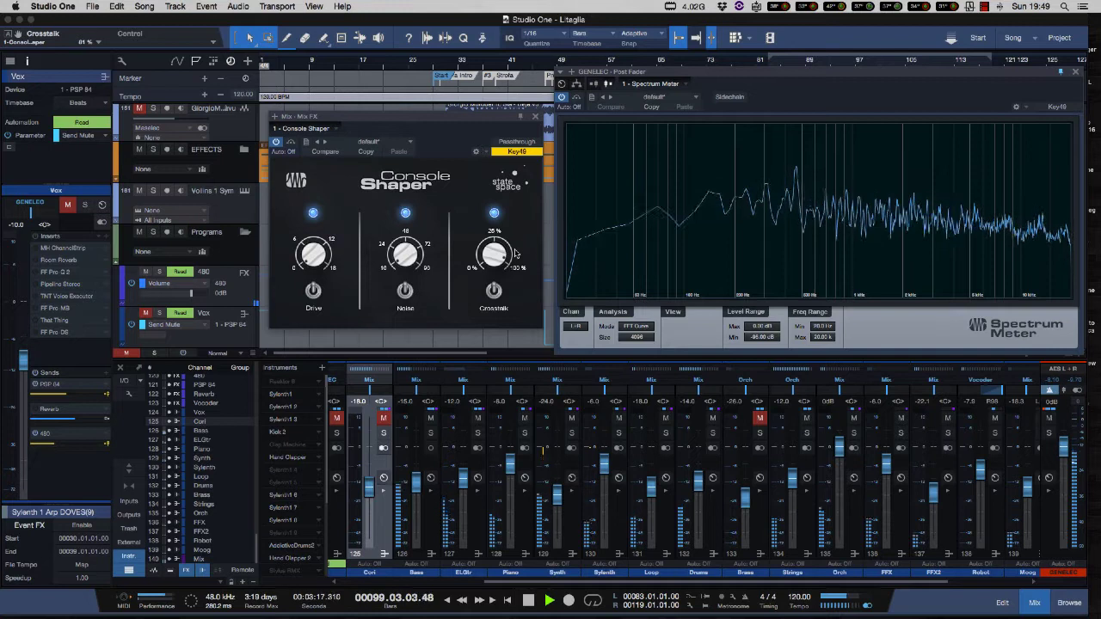
pyautogui.moveTo(496, 264); pyautogui.dragTo(493, 250)
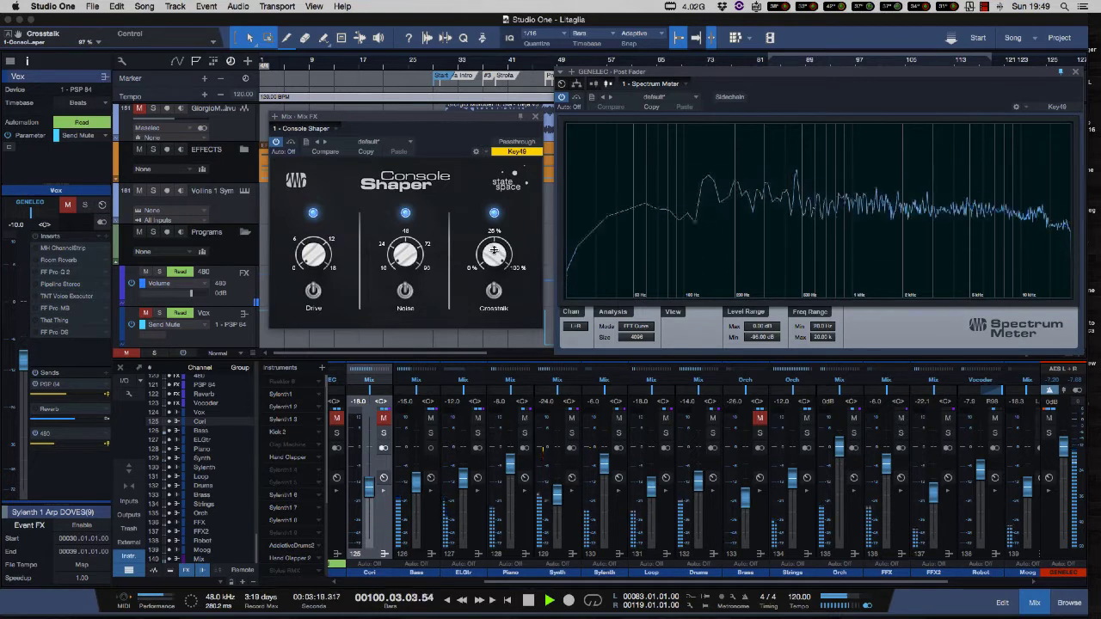
pyautogui.moveTo(494, 250); pyautogui.dragTo(493, 246)
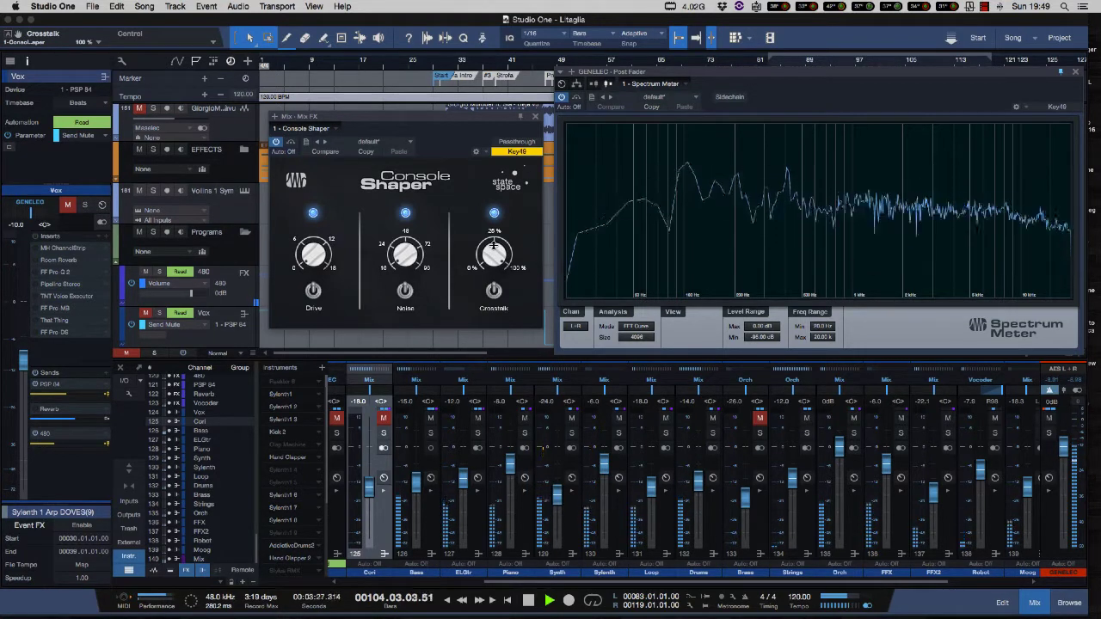
pyautogui.moveTo(493, 250); pyautogui.dragTo(491, 270)
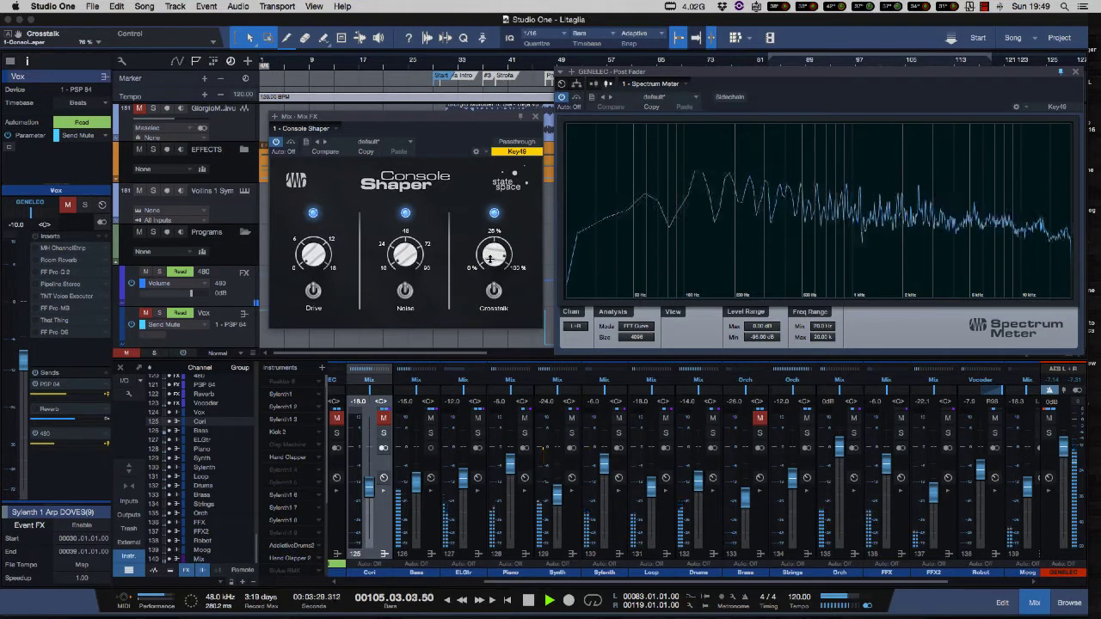
pyautogui.moveTo(491, 261); pyautogui.dragTo(490, 295)
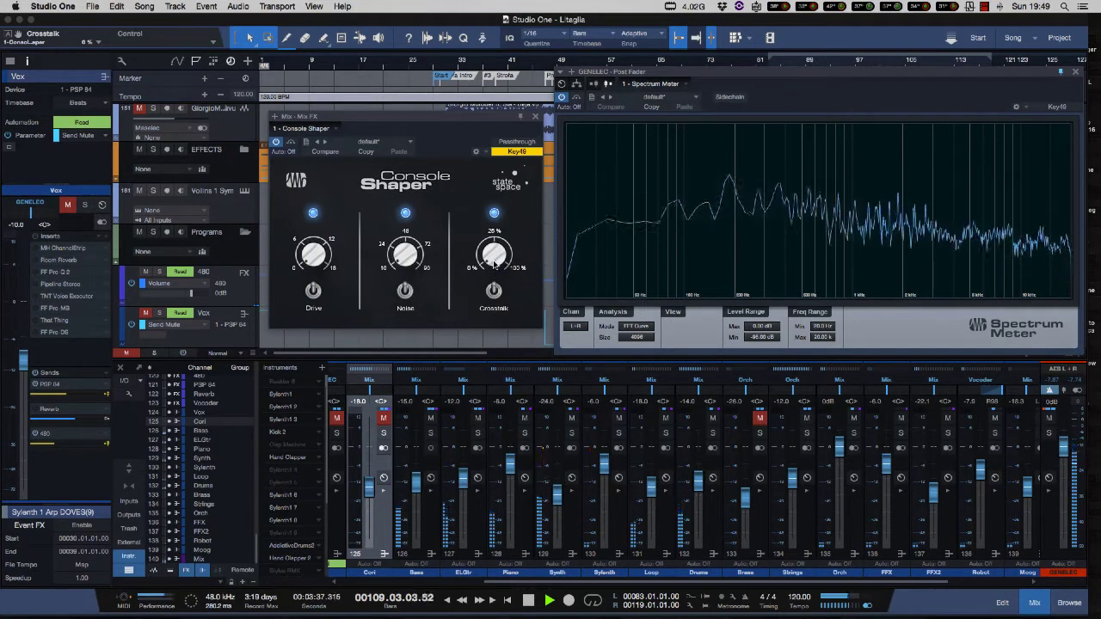
# Raise Crosstalk again, set Drive to about 2.9 dB, and toggle the Console Shaper's bypass to compare
pyautogui.moveTo(496, 260); pyautogui.dragTo(486, 205)
pyautogui.moveTo(491, 255); pyautogui.dragTo(490, 251)
pyautogui.moveTo(317, 255); pyautogui.dragTo(305, 227)
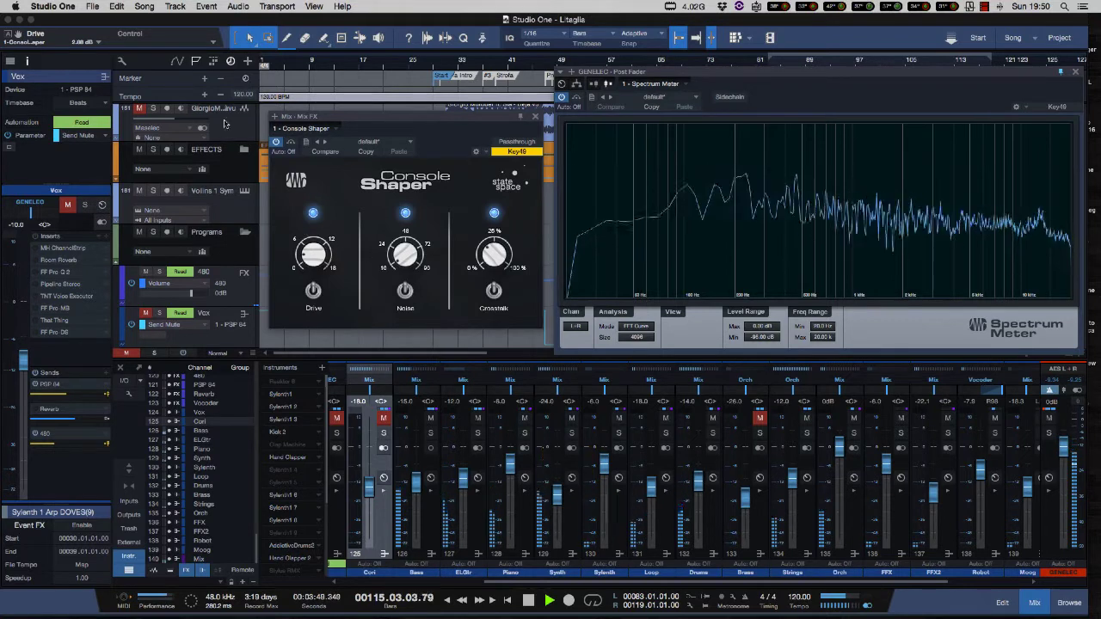
pyautogui.click(289, 144)
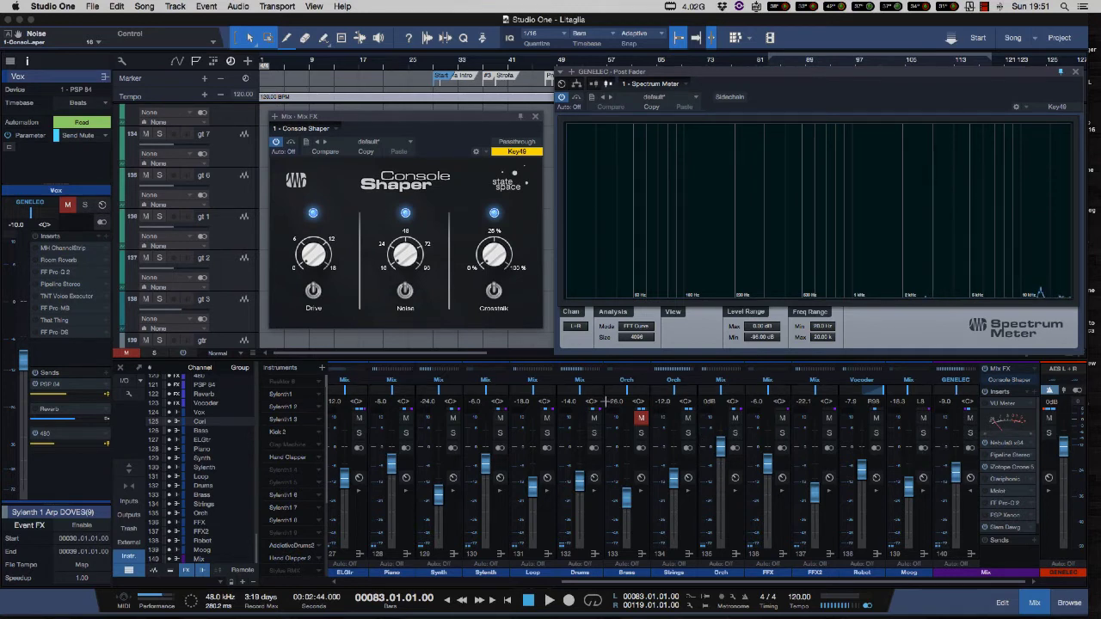
# Play the song and set the Console Shaper's Drive to about 4.9 dB and Crosstalk to about 29 %
pyautogui.press('space')
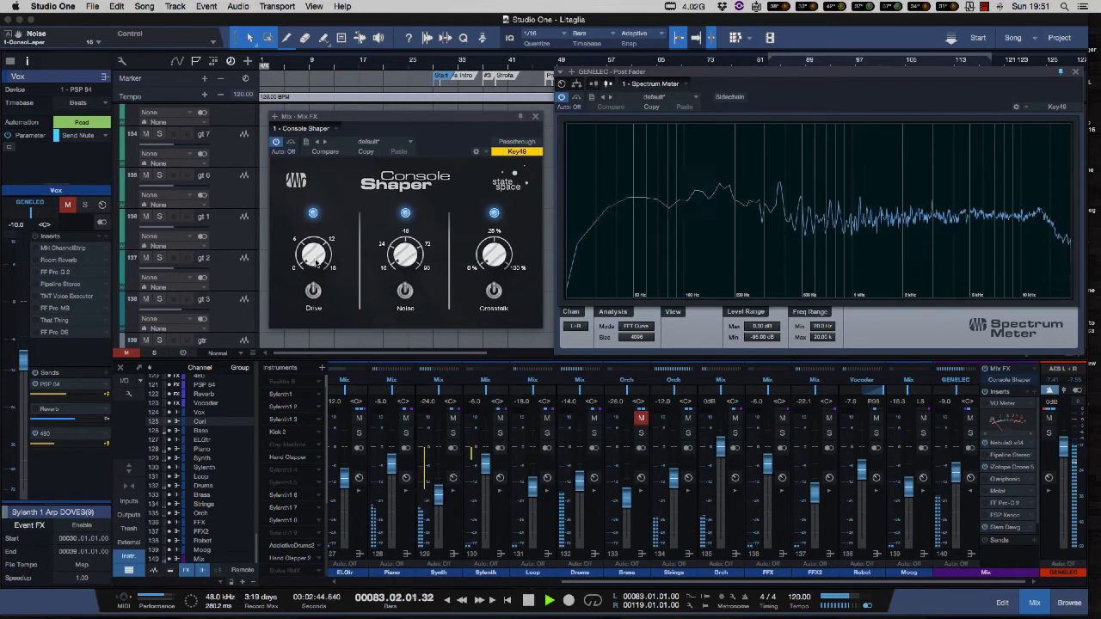
pyautogui.moveTo(311, 238)
pyautogui.mouseDown()
pyautogui.moveTo(311, 226)
pyautogui.moveTo(315, 250)
pyautogui.mouseUp()
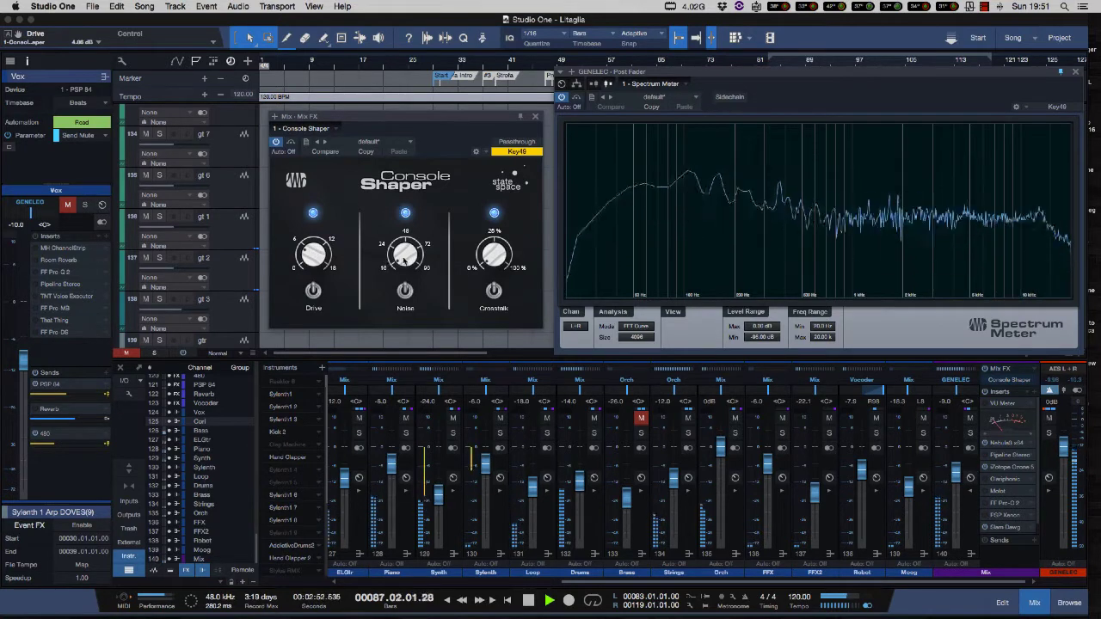
pyautogui.click(497, 254)
pyautogui.moveTo(497, 254); pyautogui.dragTo(489, 205)
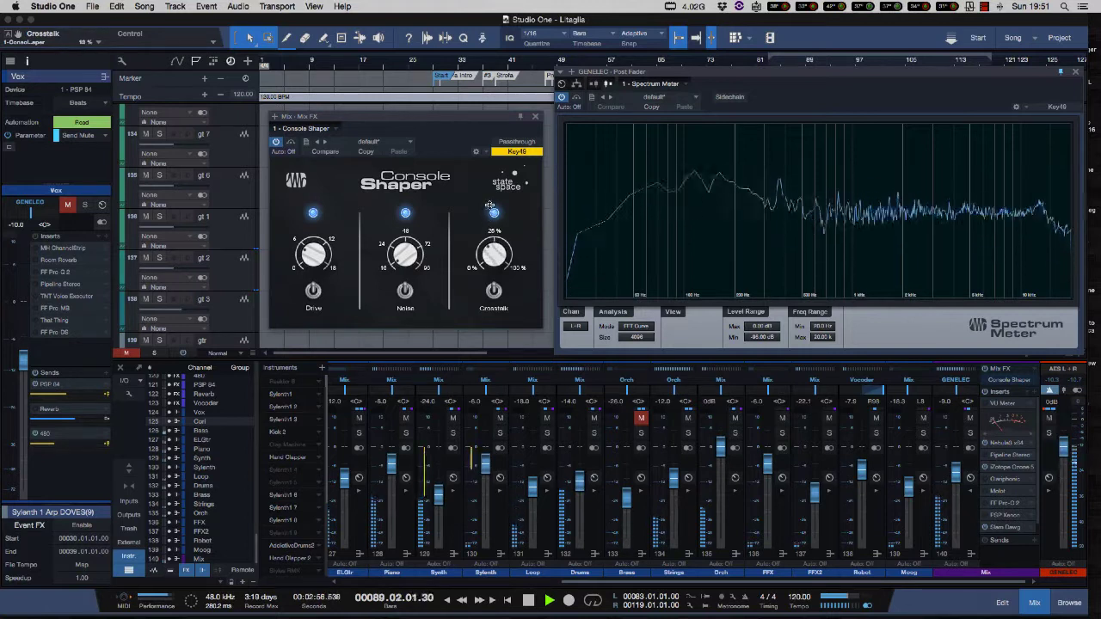
pyautogui.moveTo(496, 259); pyautogui.dragTo(495, 243)
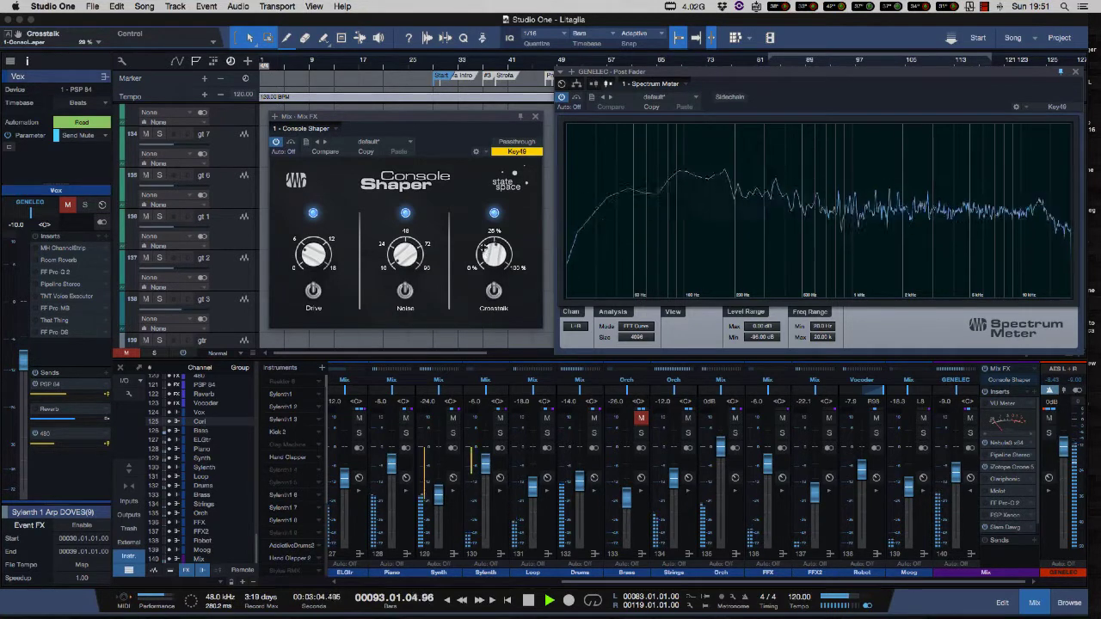
# Set the Console Shaper's Noise to 24
pyautogui.moveTo(409, 259)
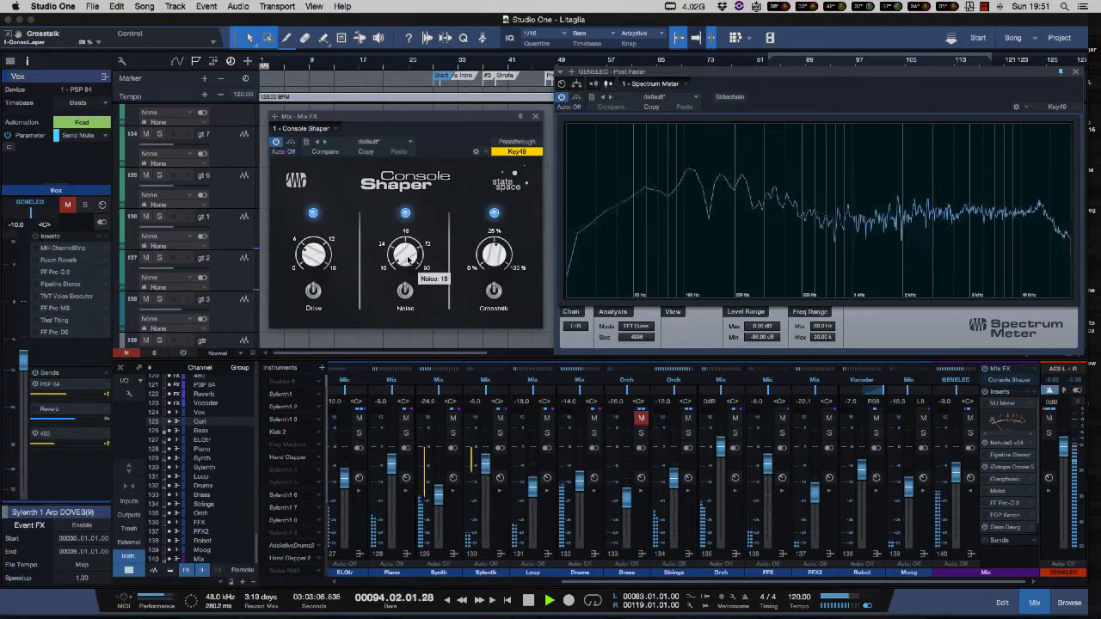
pyautogui.moveTo(408, 259); pyautogui.dragTo(406, 243)
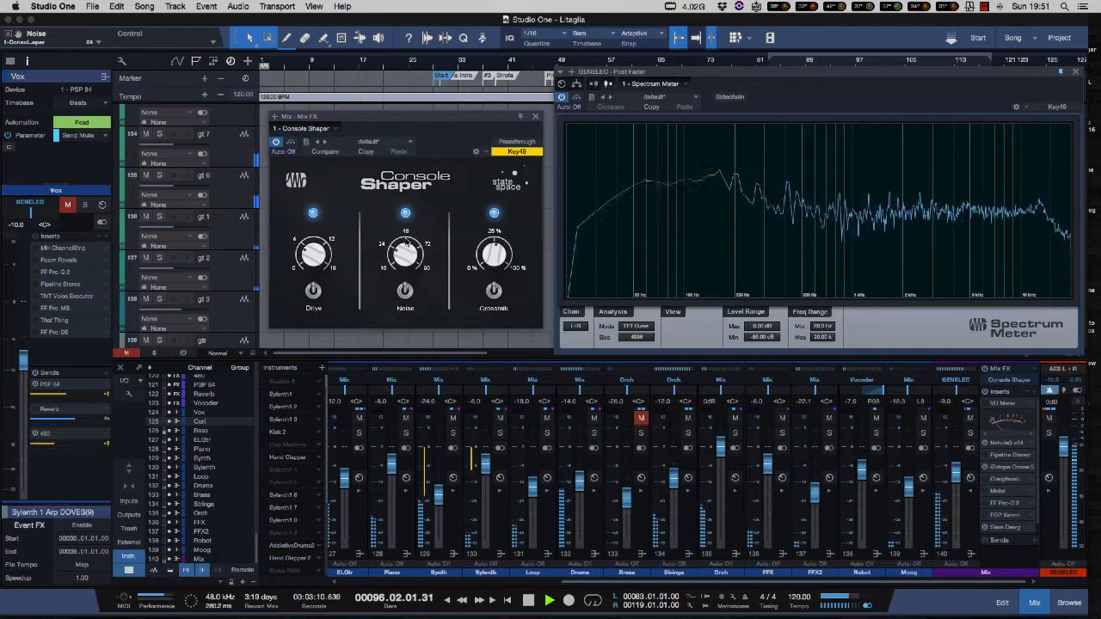
pyautogui.moveTo(413, 261)
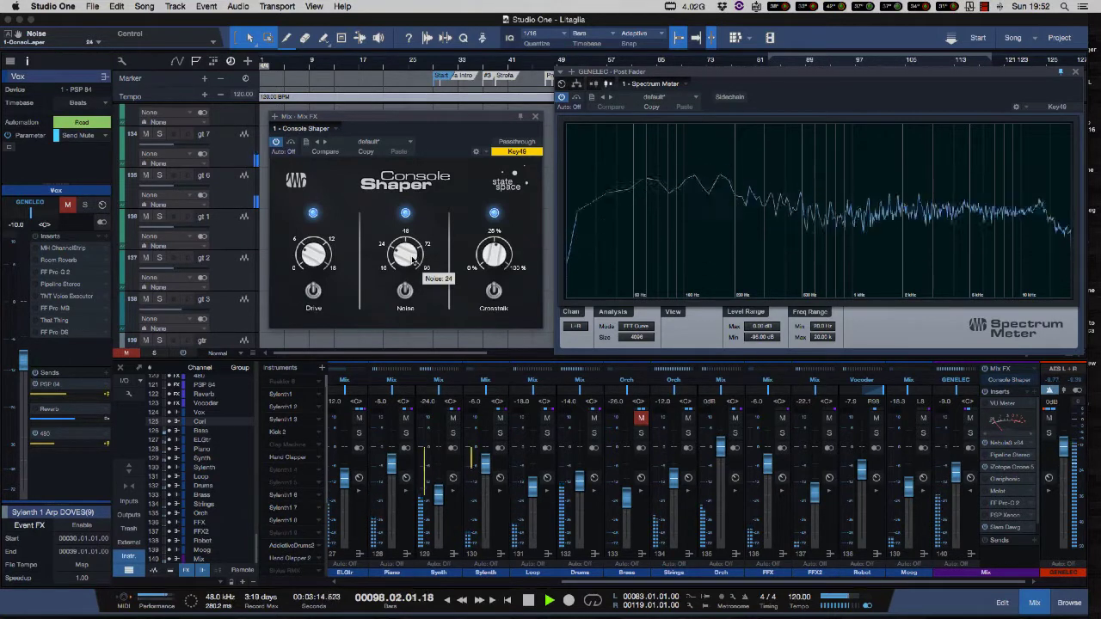
# Toggle the Console Shaper's bypass during playback to compare processed and unprocessed sound, leaving the effect active
pyautogui.click(292, 143)
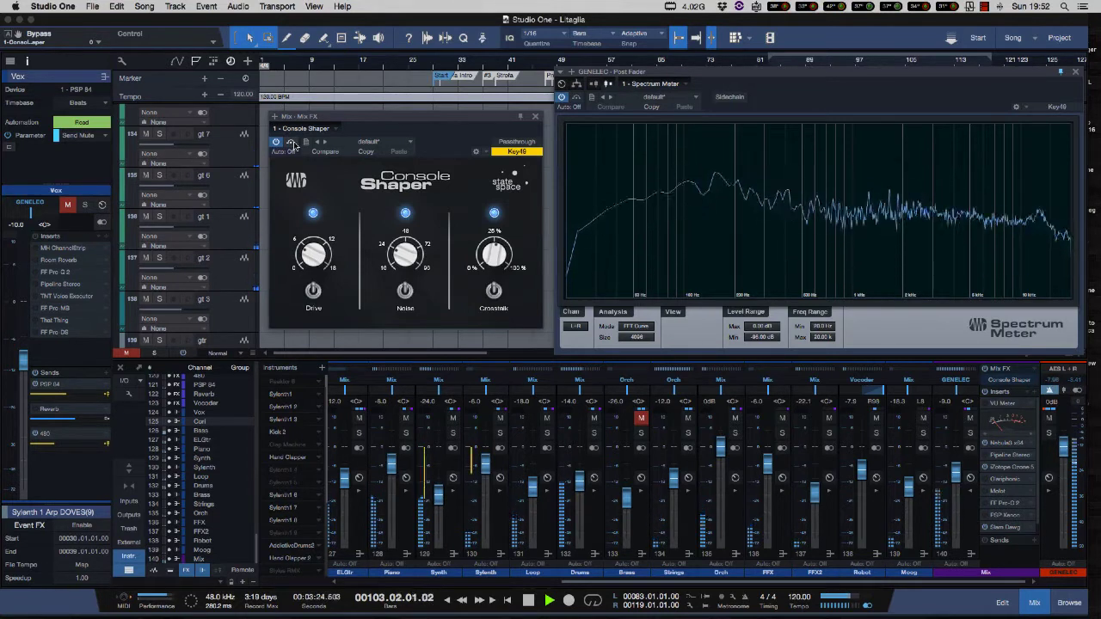
pyautogui.click(291, 142)
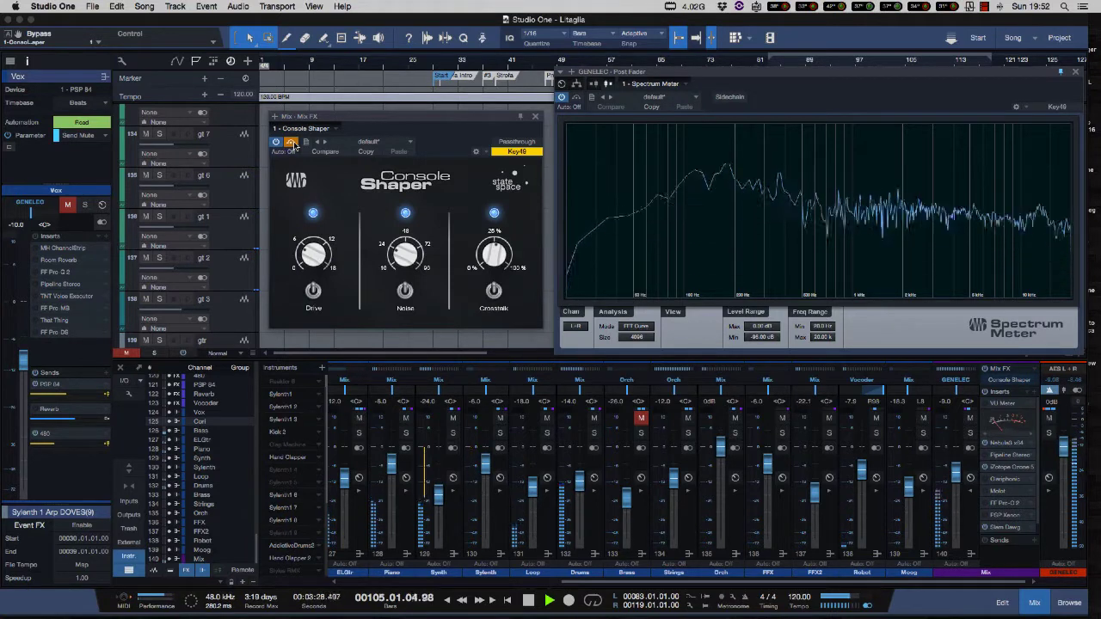
pyautogui.click(291, 143)
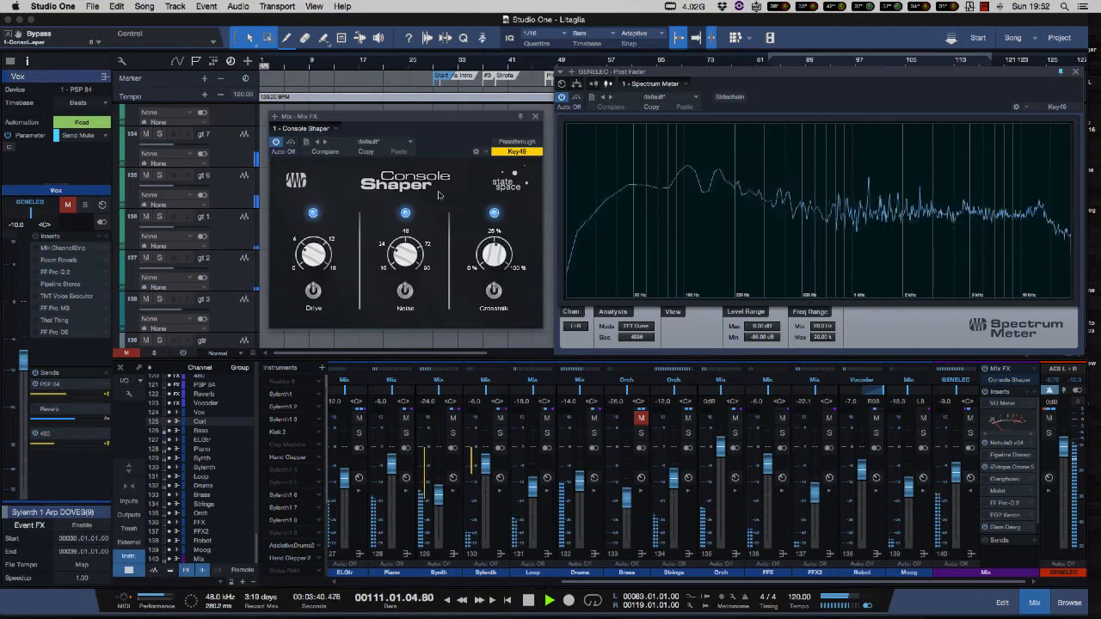
# Audition the Console Shaper presets Classic Studio Console, Crossmax and Dirtfactory during playback, and stop the song
pyautogui.click(410, 144)
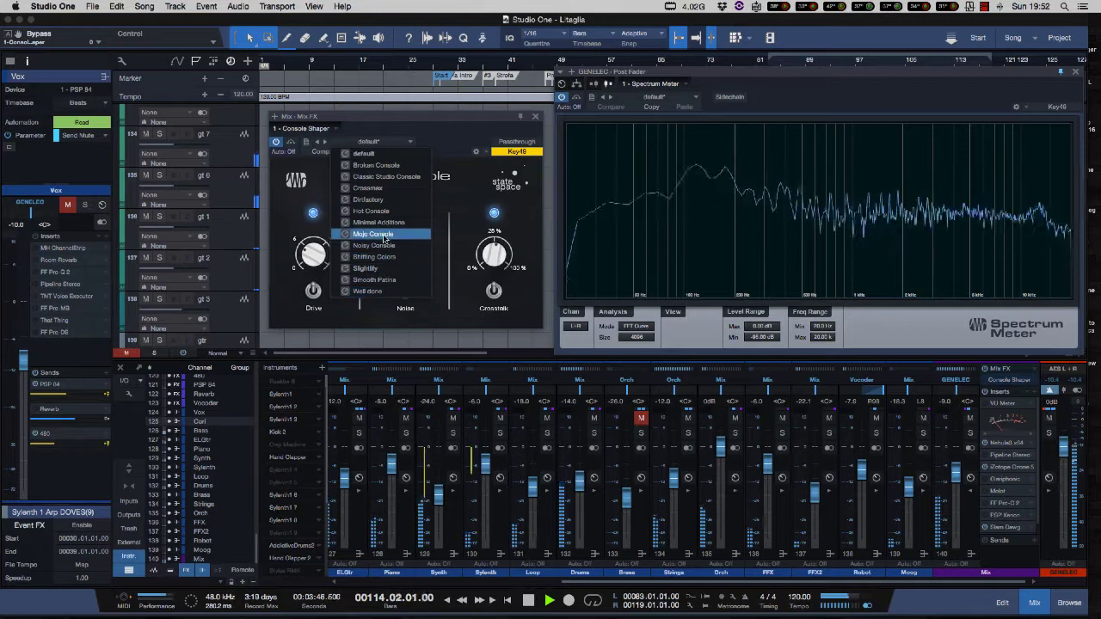
pyautogui.click(375, 178)
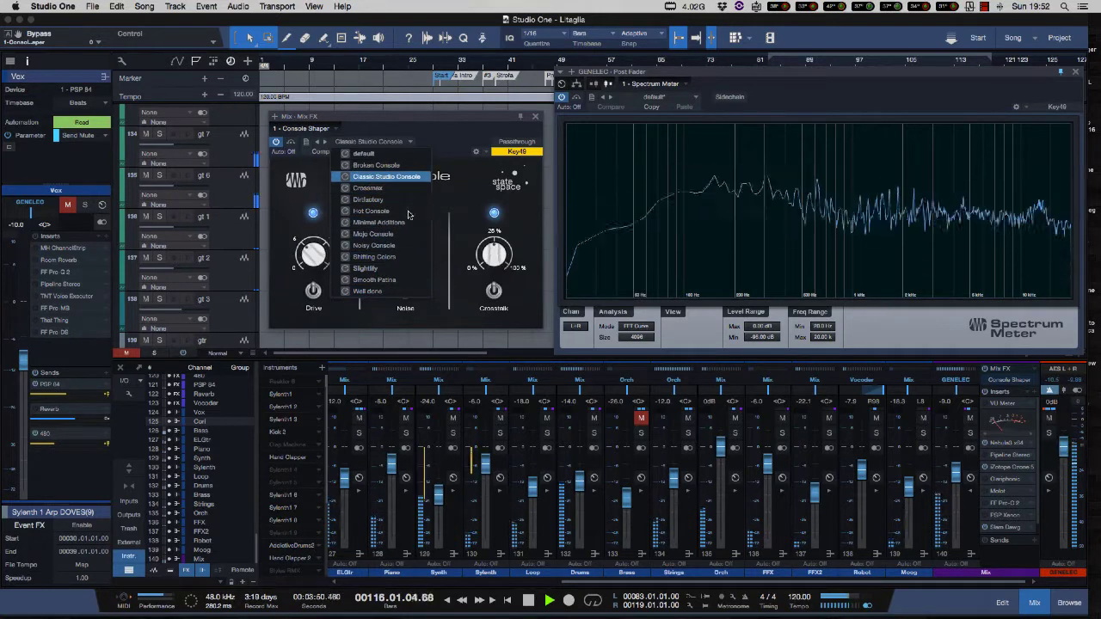
pyautogui.click(375, 190)
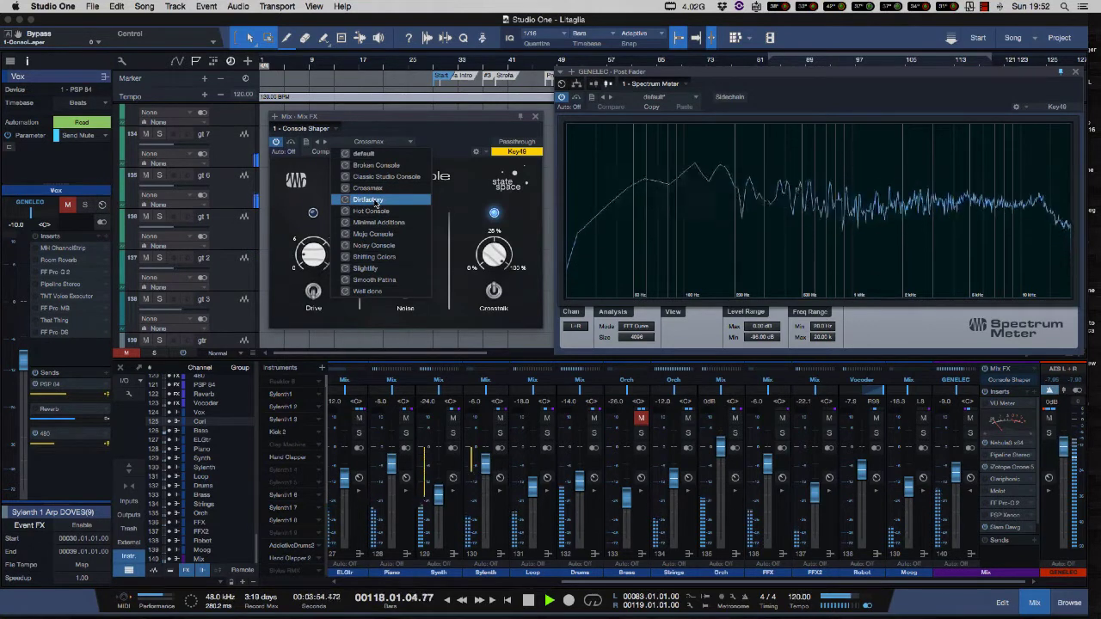
pyautogui.click(375, 200)
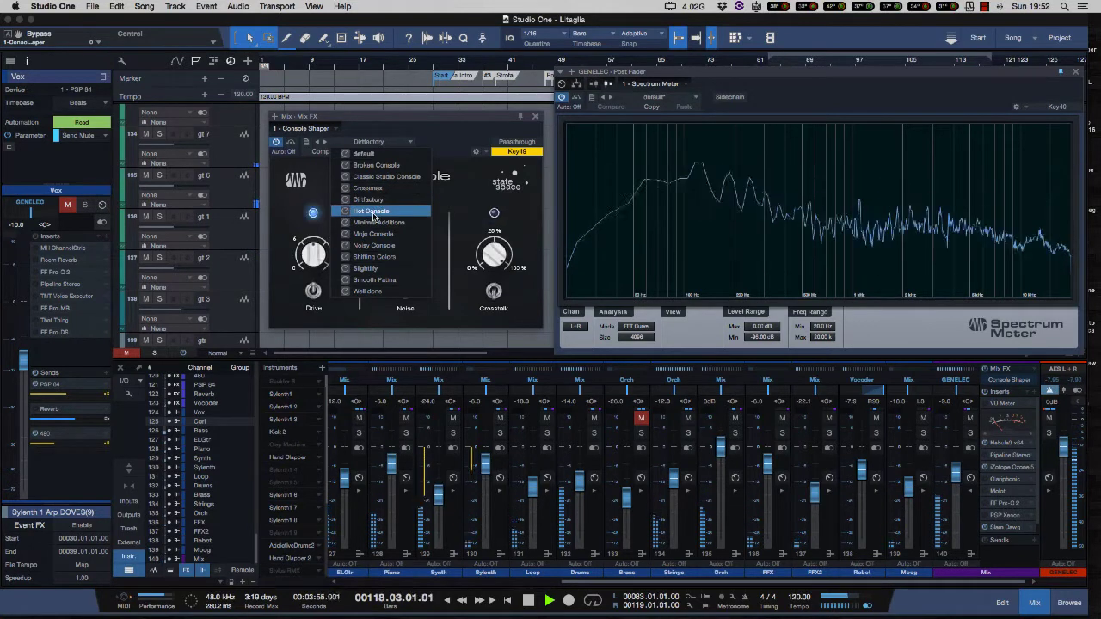
pyautogui.click(464, 206)
pyautogui.press('space')
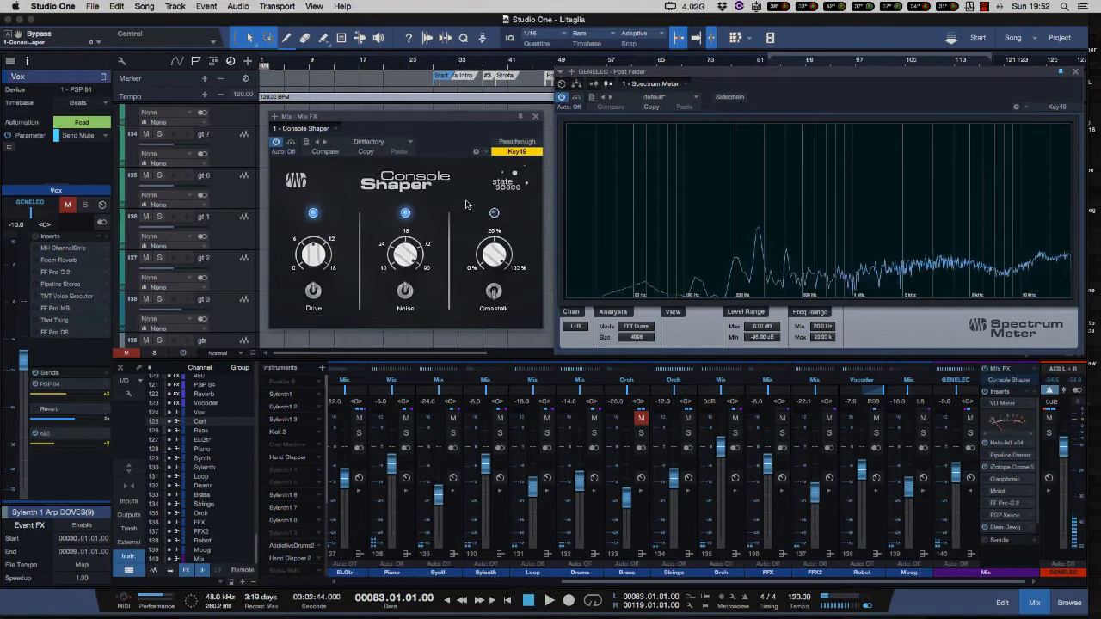
# Play the song again and audition the presets Hot Console, Minimal Additions and Mojo Console, stopping playback at the end
pyautogui.press('space')
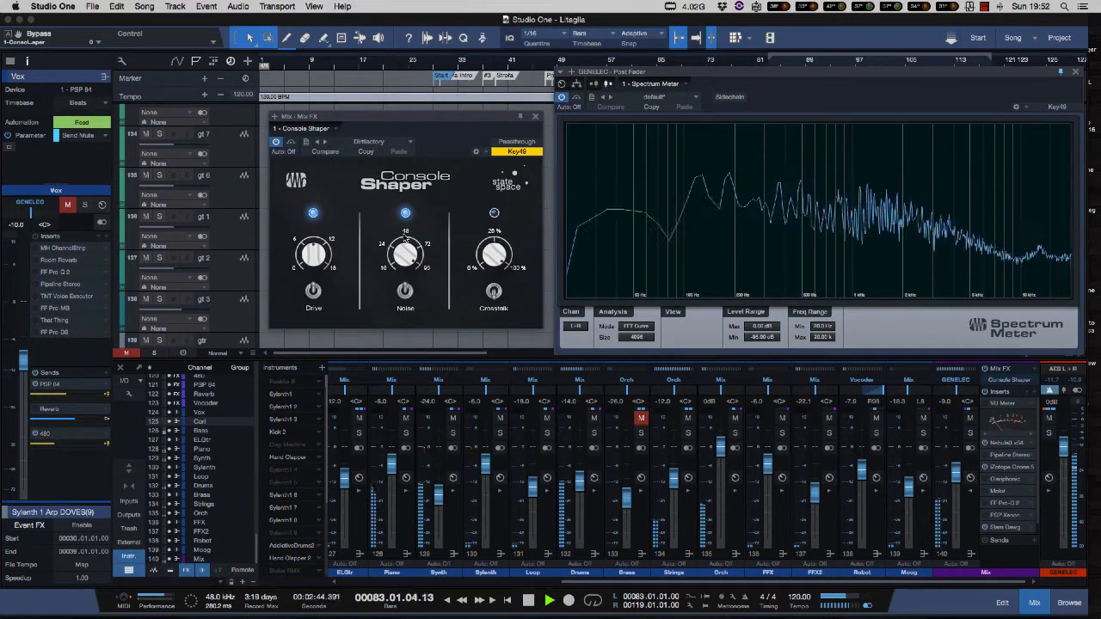
pyautogui.click(378, 143)
pyautogui.click(372, 211)
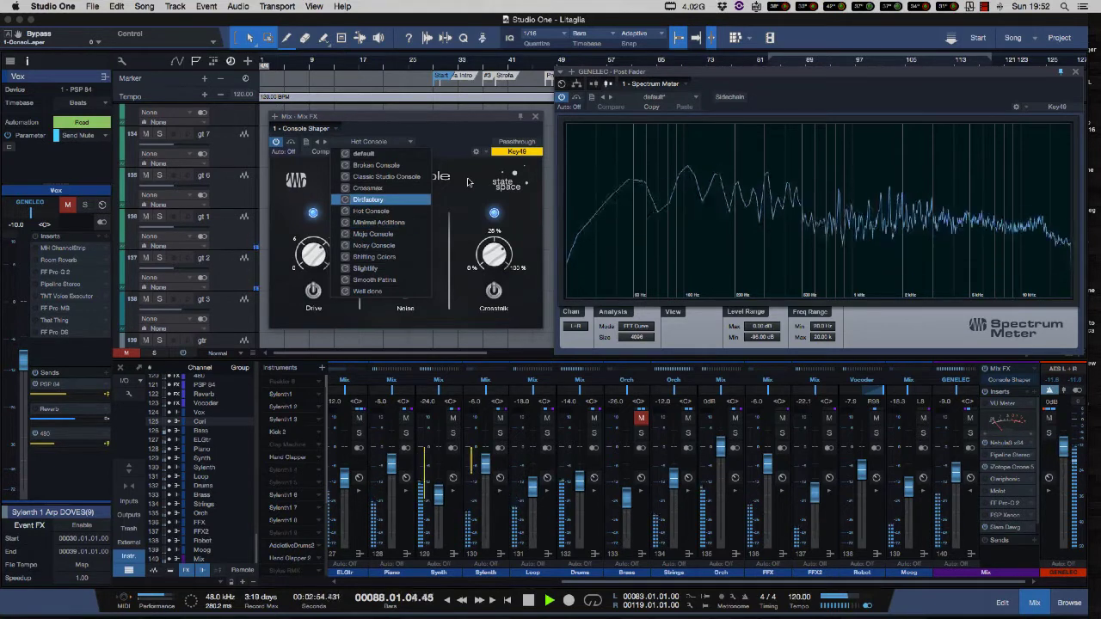
pyautogui.click(377, 222)
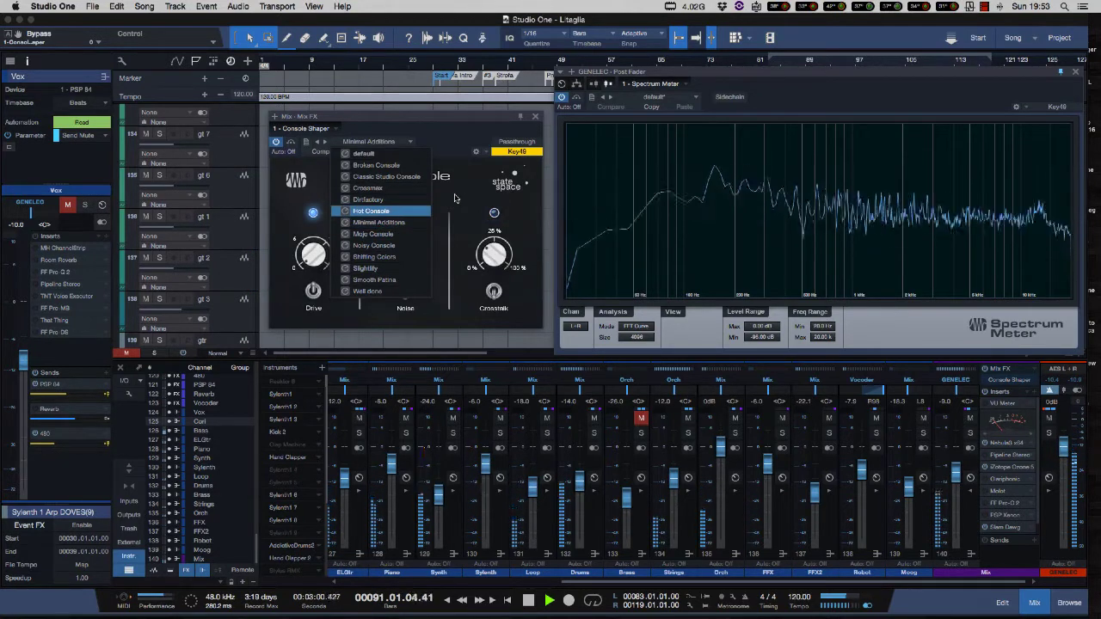
pyautogui.click(375, 234)
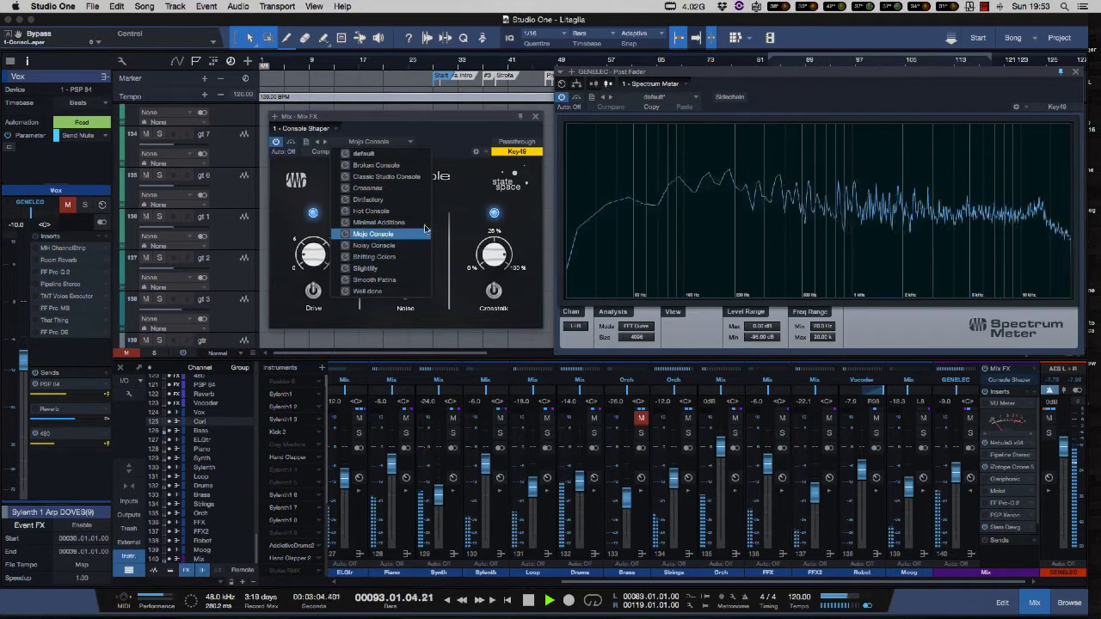
pyautogui.click(462, 214)
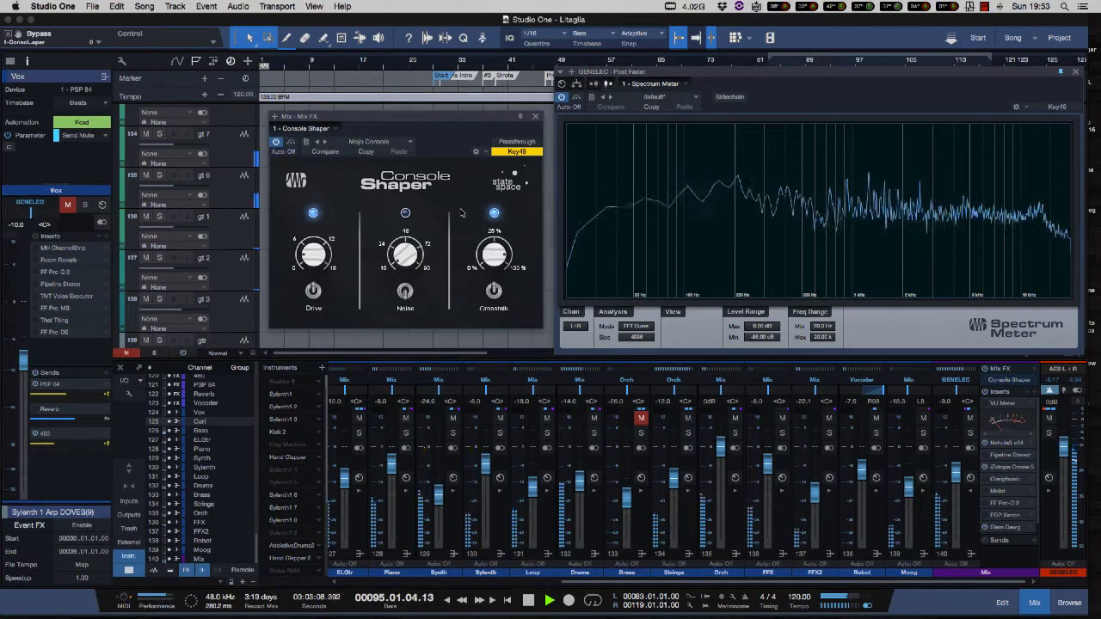
pyautogui.press('space')
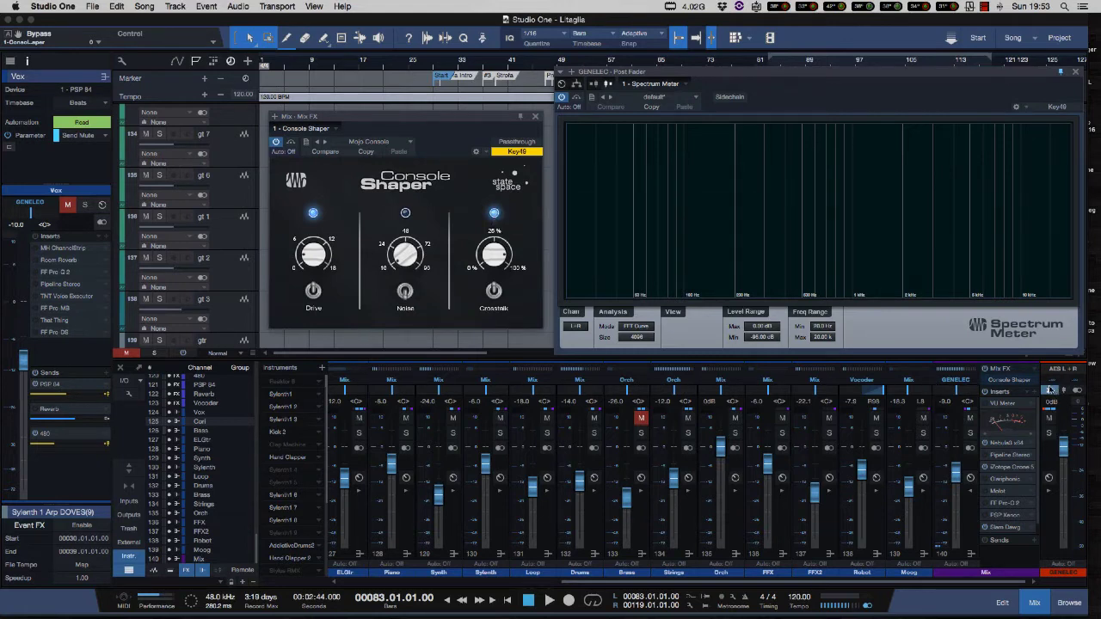
# Replace Console Shaper with CTC-1 as the Mix bus's Mix FX and try its Master control, leaving it at 0 dB
pyautogui.click(1020, 379)
pyautogui.click(1009, 402)
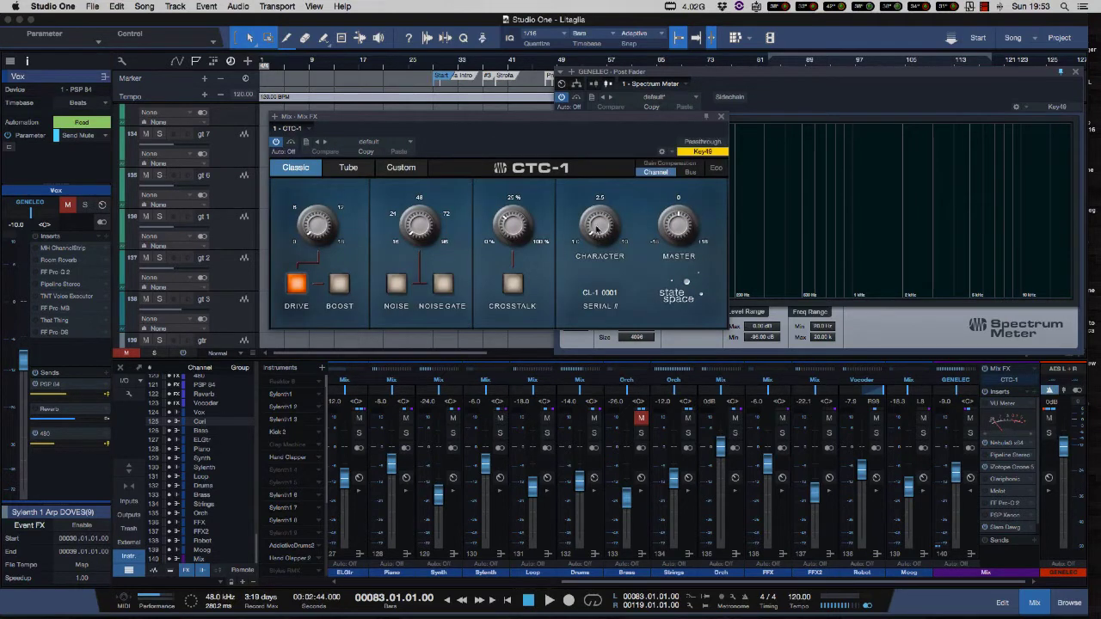
pyautogui.moveTo(573, 125); pyautogui.dragTo(570, 140)
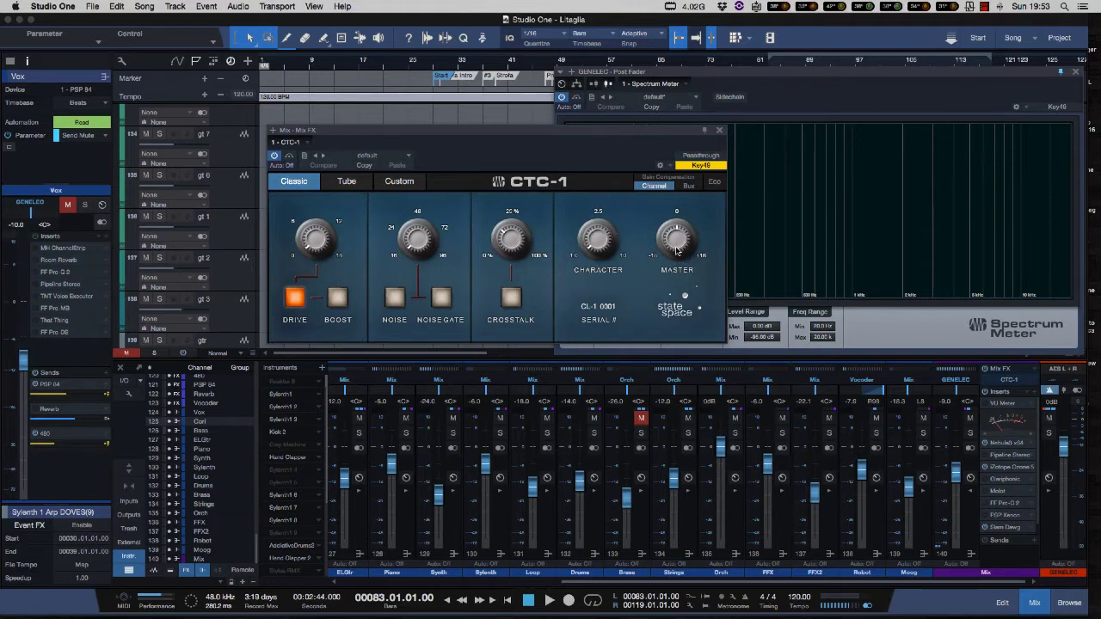
pyautogui.moveTo(674, 239)
pyautogui.mouseDown()
pyautogui.moveTo(674, 221)
pyautogui.moveTo(674, 239)
pyautogui.mouseUp()
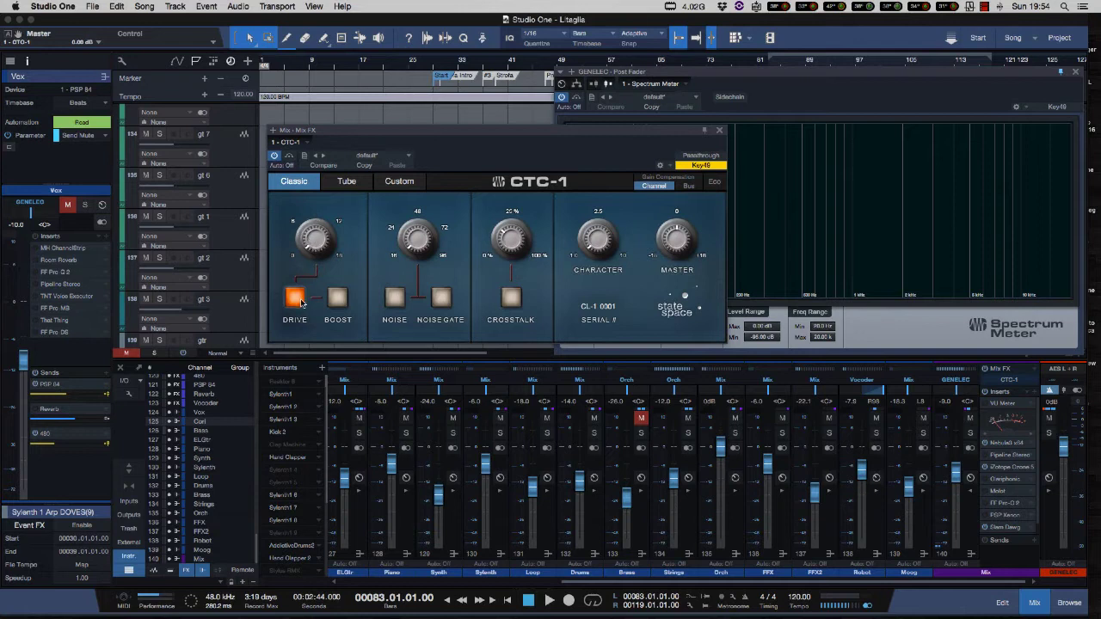
# Raise the CTC-1's Drive, toggling Boost on and off, and try Bus gain compensation before returning it to Channel
pyautogui.moveTo(314, 244); pyautogui.dragTo(312, 206)
pyautogui.click(338, 298)
pyautogui.click(338, 297)
pyautogui.moveTo(314, 247); pyautogui.dragTo(389, 267)
pyautogui.click(669, 182)
pyautogui.click(655, 187)
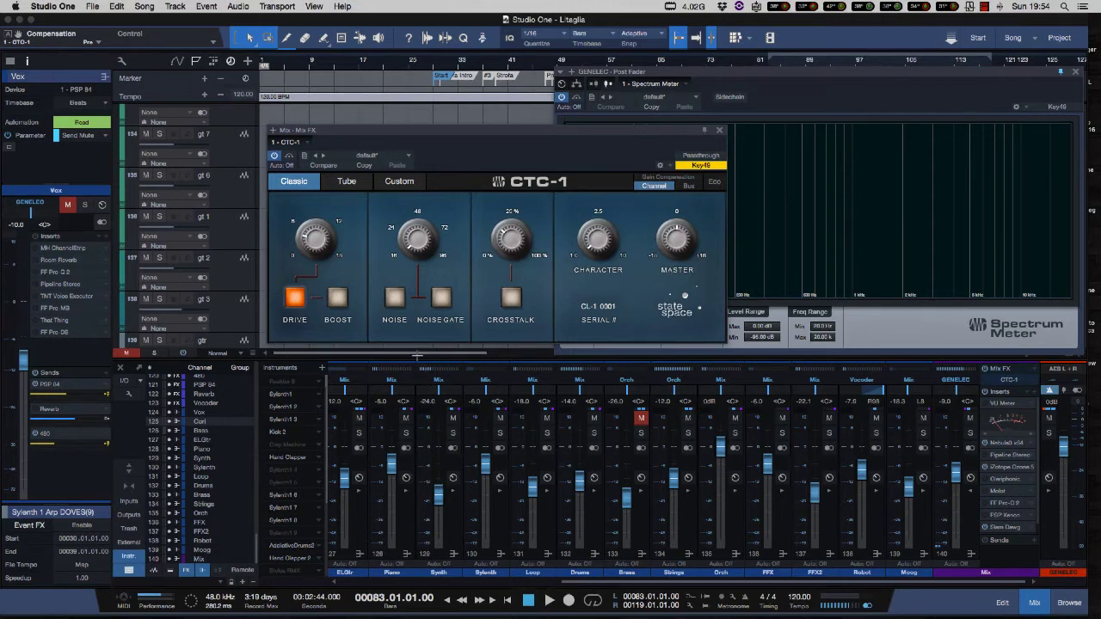
# Enable Noise on the CTC-1 and switch Noise Gate on and off again
pyautogui.click(396, 298)
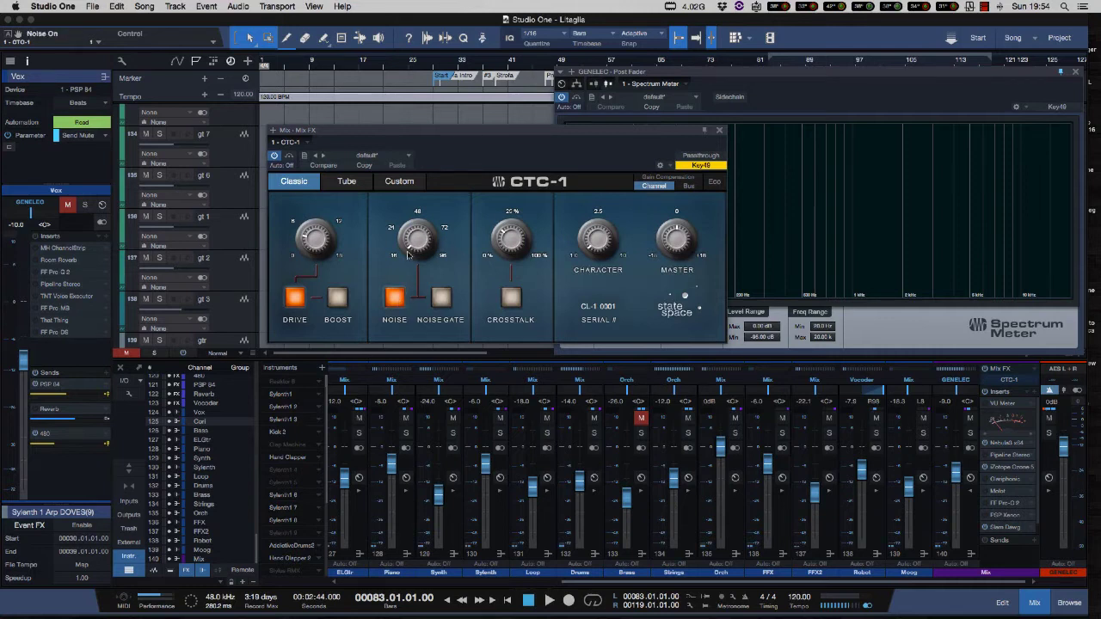
pyautogui.click(441, 298)
pyautogui.click(444, 301)
# Switch the CTC-1 between the Classic, Tube and Custom preamp types to view each one's controls
pyautogui.click(348, 182)
pyautogui.click(293, 182)
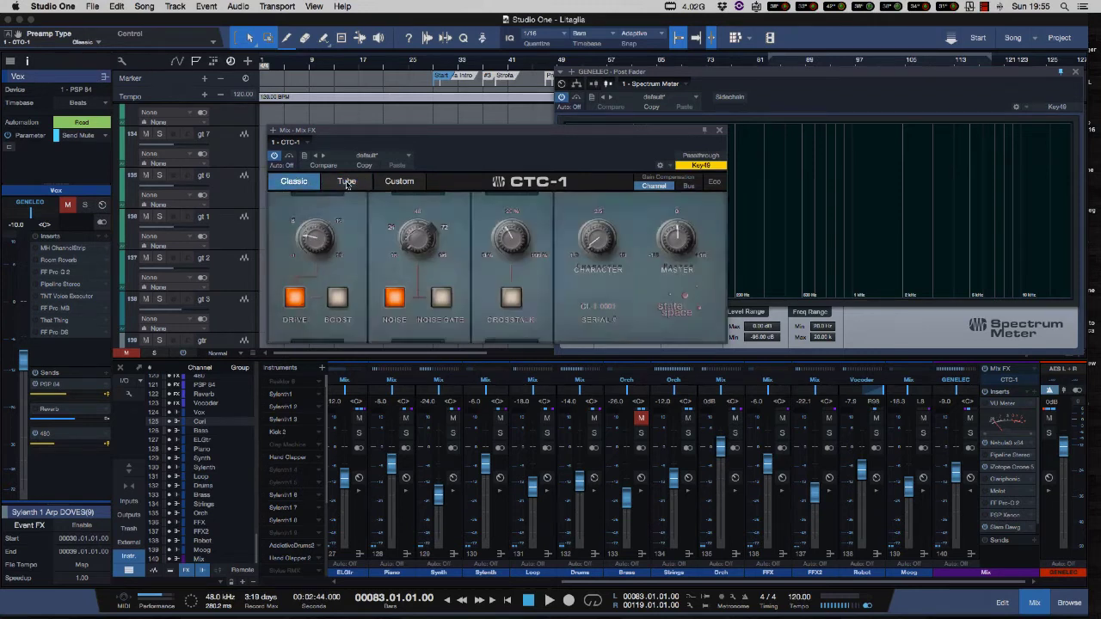
pyautogui.click(347, 182)
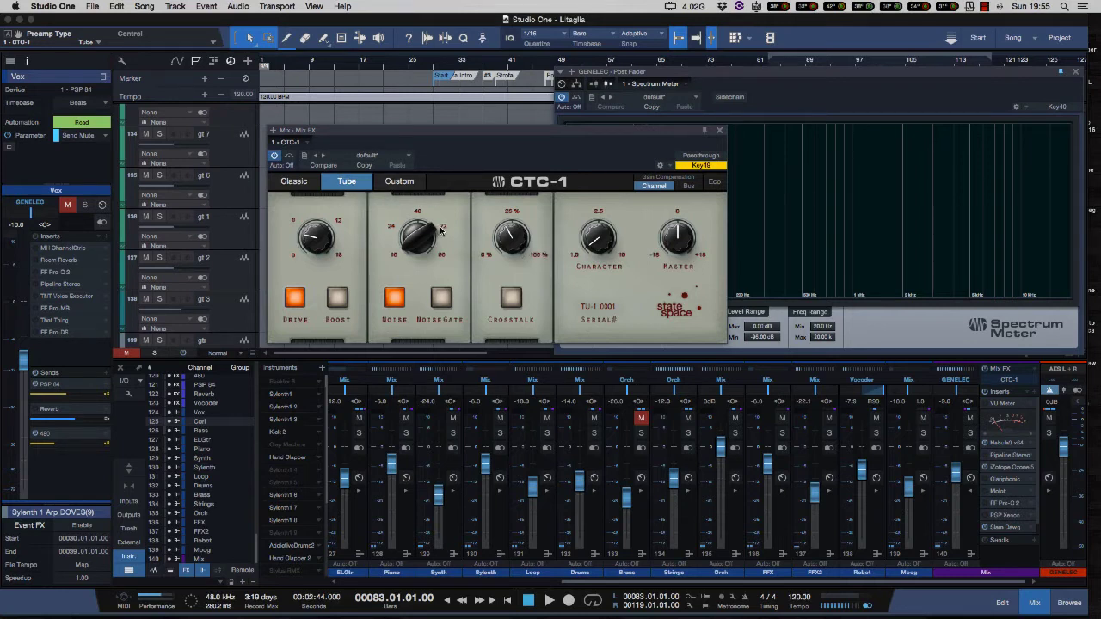
pyautogui.click(409, 183)
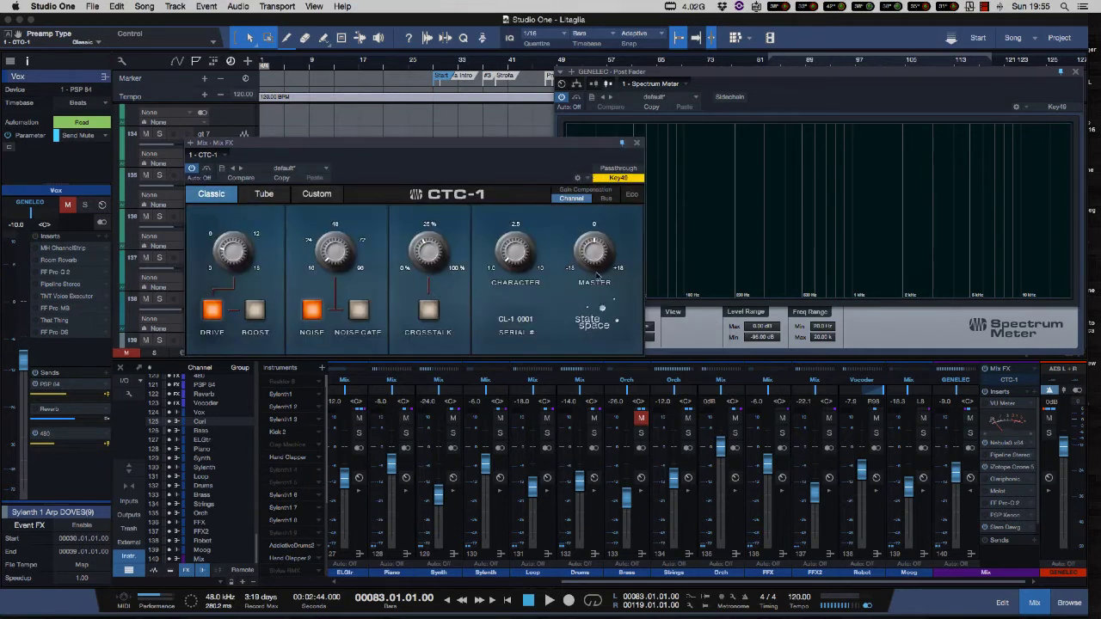
# Adjust the Drive and Noise amounts on the Classic preamp and switch Noise off
pyautogui.click(234, 255)
pyautogui.moveTo(234, 255); pyautogui.dragTo(233, 244)
pyautogui.moveTo(332, 255); pyautogui.dragTo(332, 232)
pyautogui.click(312, 310)
# Enable Crosstalk on the CTC-1 and adjust its Crosstalk and Character amounts
pyautogui.click(428, 312)
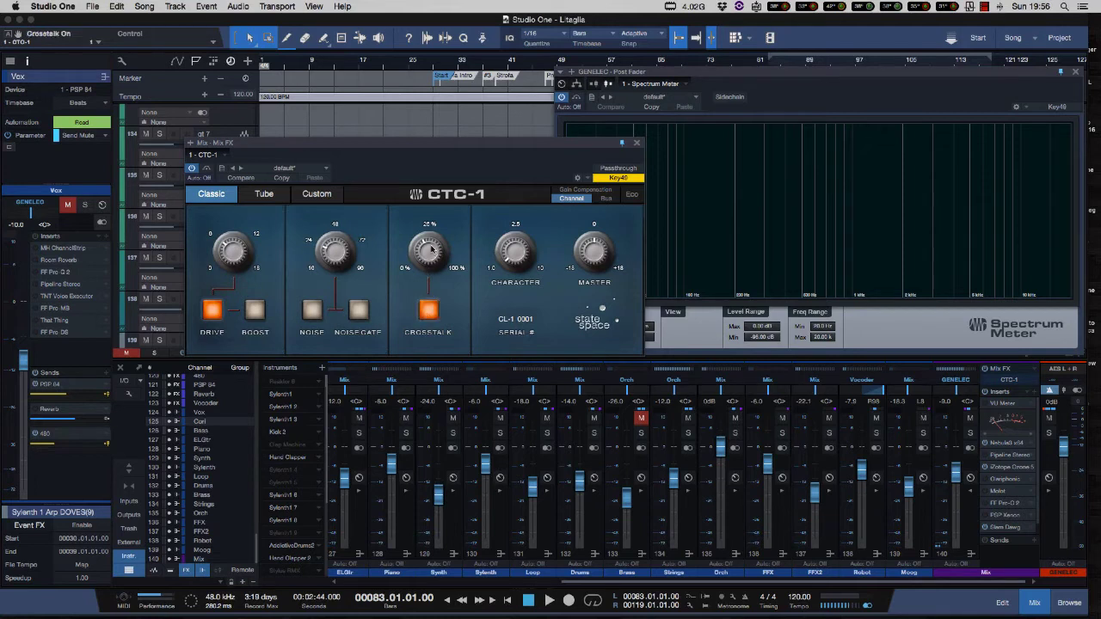
pyautogui.moveTo(430, 258); pyautogui.dragTo(429, 249)
pyautogui.moveTo(498, 220); pyautogui.dragTo(494, 180)
# Play the song, raise the CTC-1's Master to about 3 dB, and reposition the plug-in window above the mixer
pyautogui.press('space')
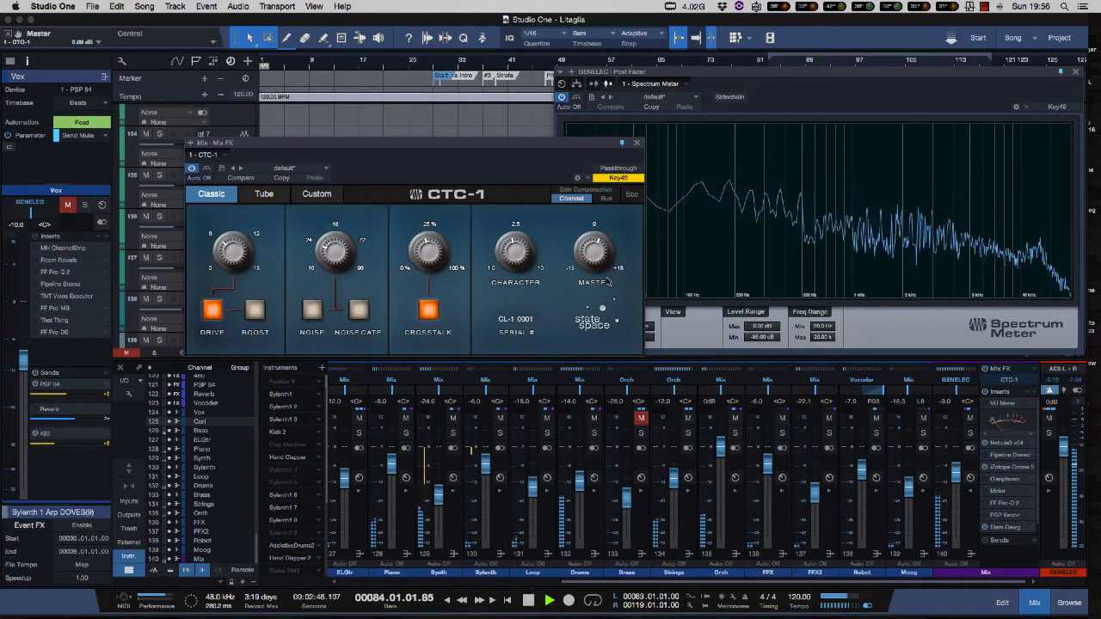
pyautogui.moveTo(593, 263); pyautogui.dragTo(593, 260)
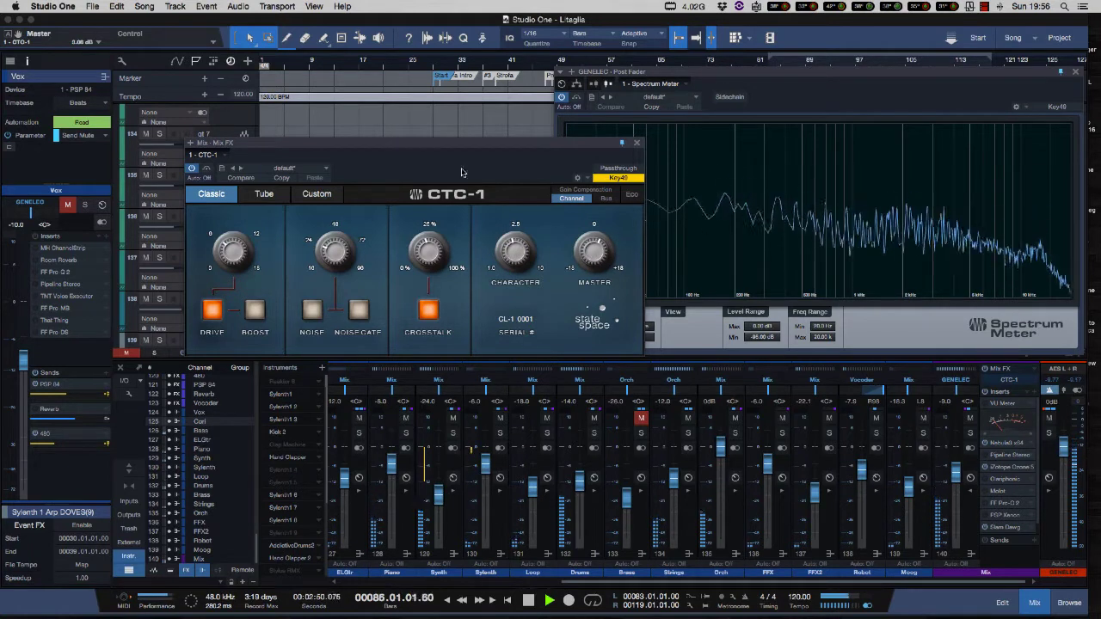
pyautogui.moveTo(422, 146); pyautogui.dragTo(531, 186)
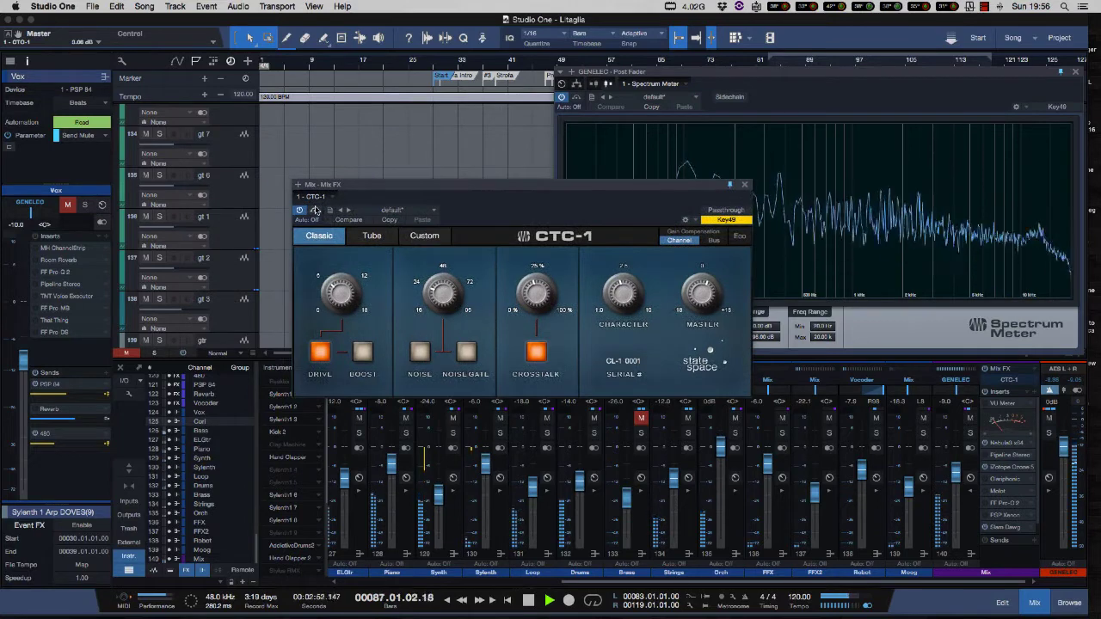
pyautogui.moveTo(458, 185); pyautogui.dragTo(423, 176)
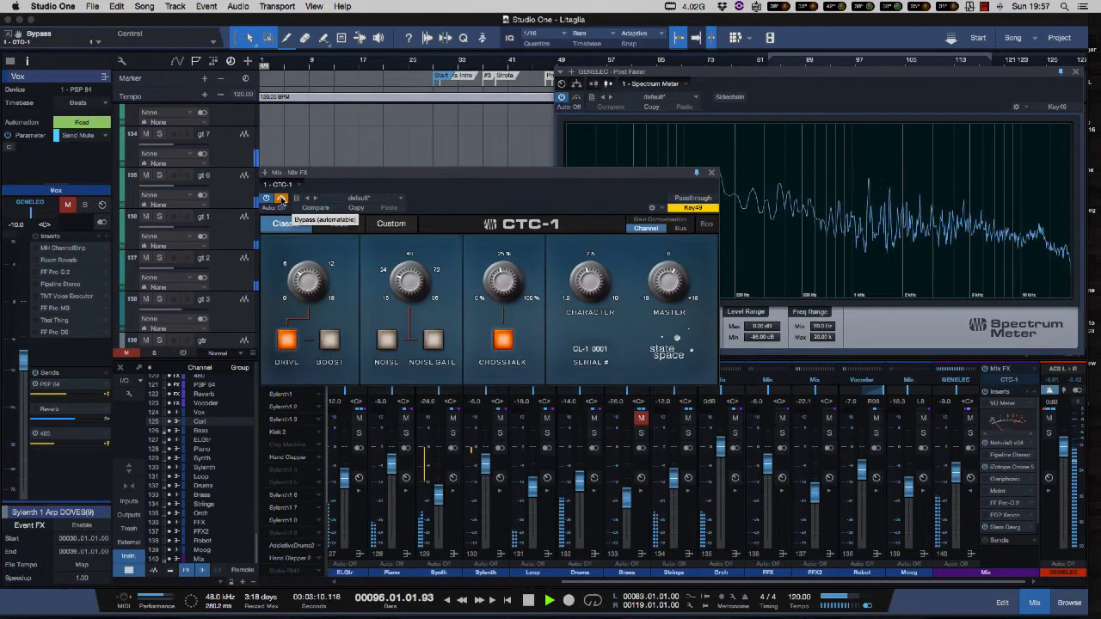
# Toggle the CTC-1's bypass to compare the sound, set Character to about 2.24, and stop playback with the effect active
pyautogui.click(281, 200)
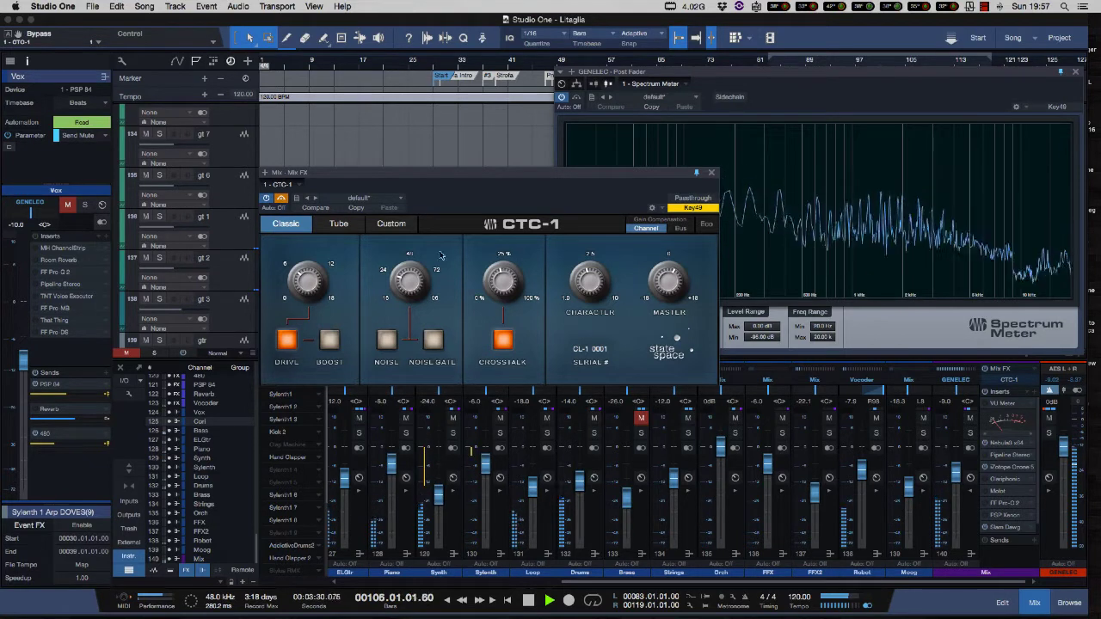
pyautogui.click(589, 293)
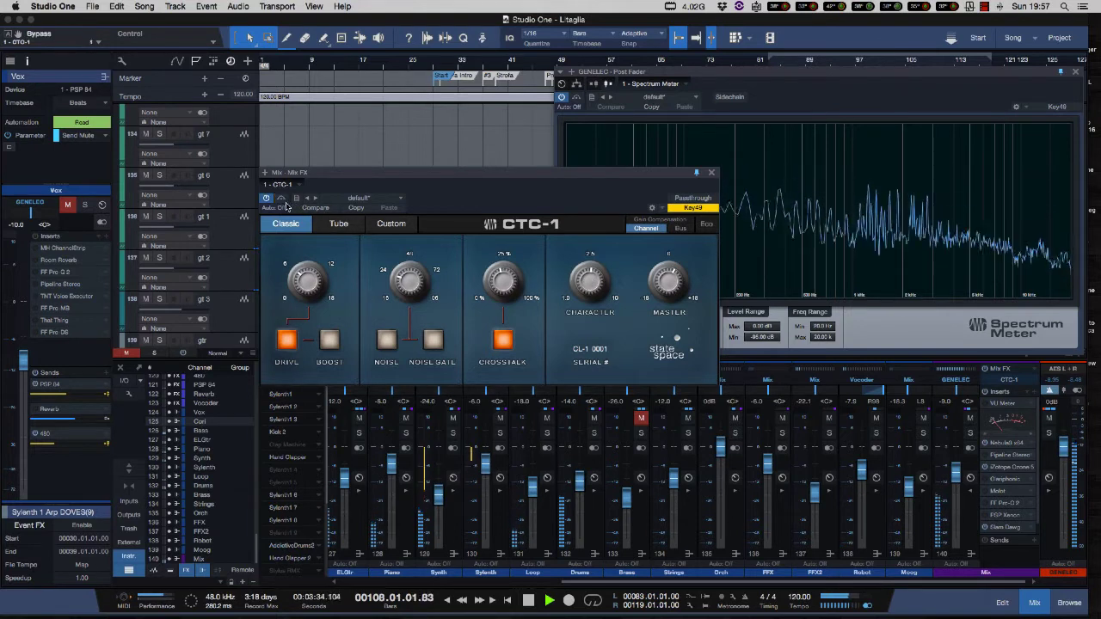
pyautogui.click(493, 284)
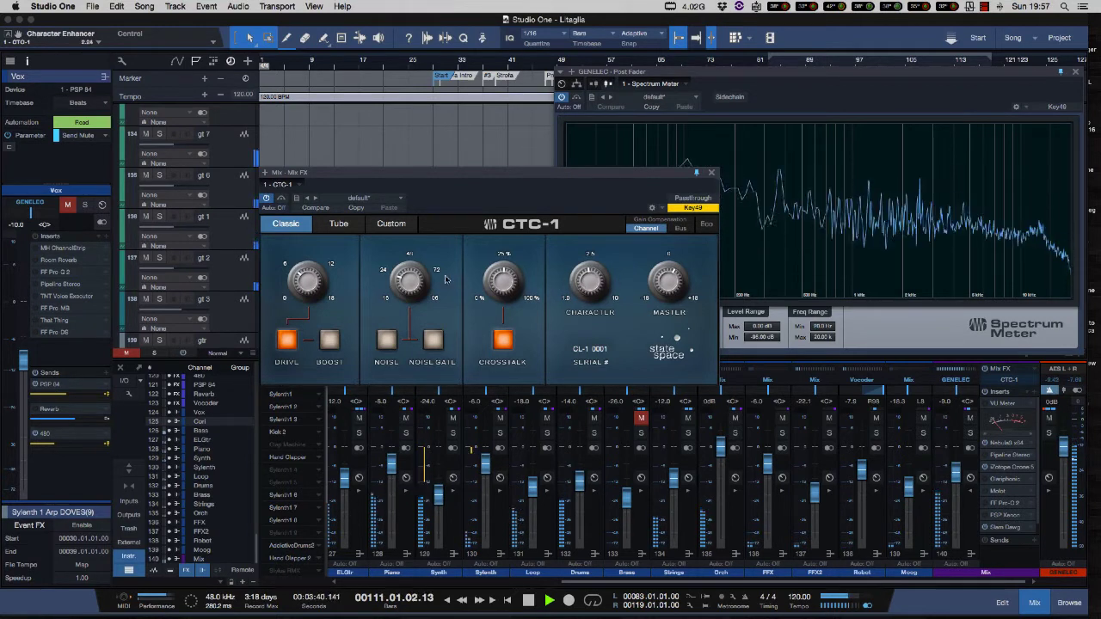
pyautogui.click(281, 198)
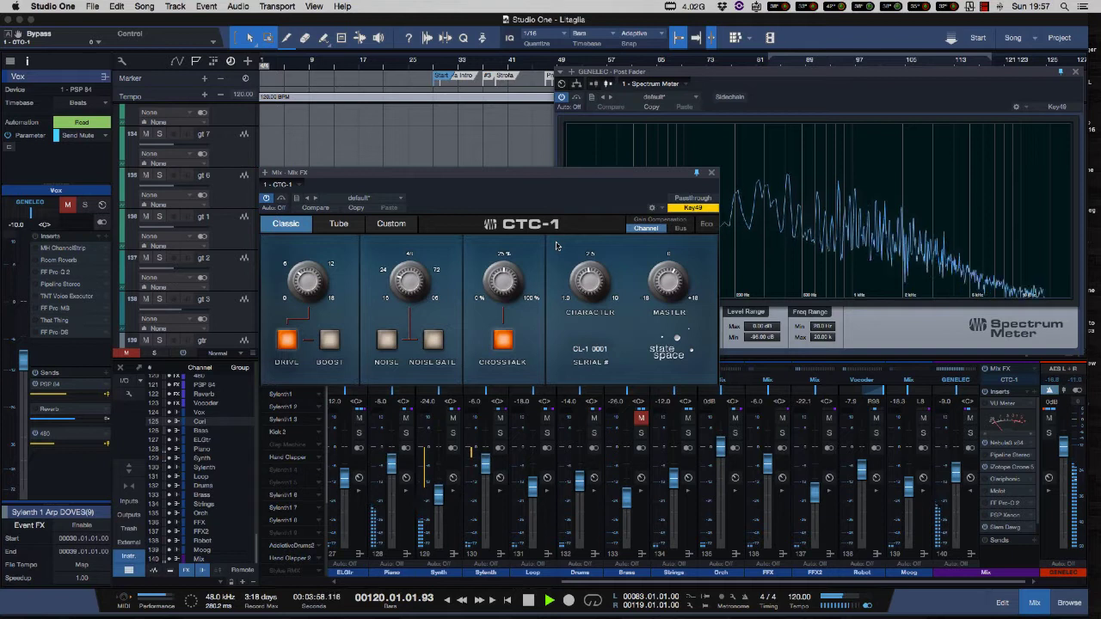
pyautogui.press('space')
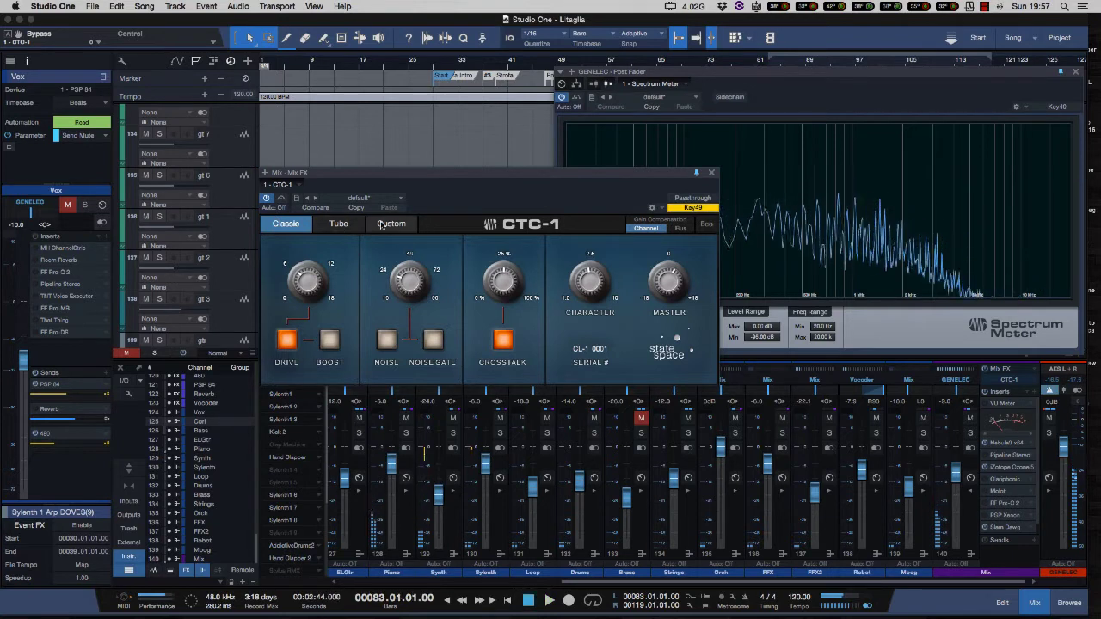
# Play the song and compare the Classic and Tube preamp types, ending on Custom
pyautogui.press('space')
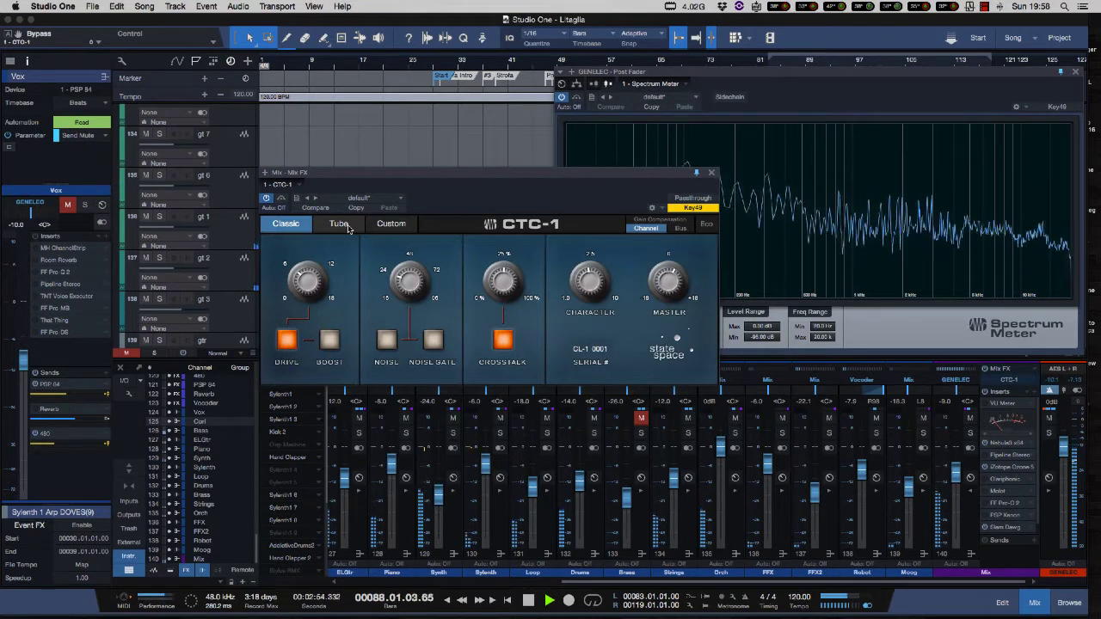
pyautogui.click(340, 223)
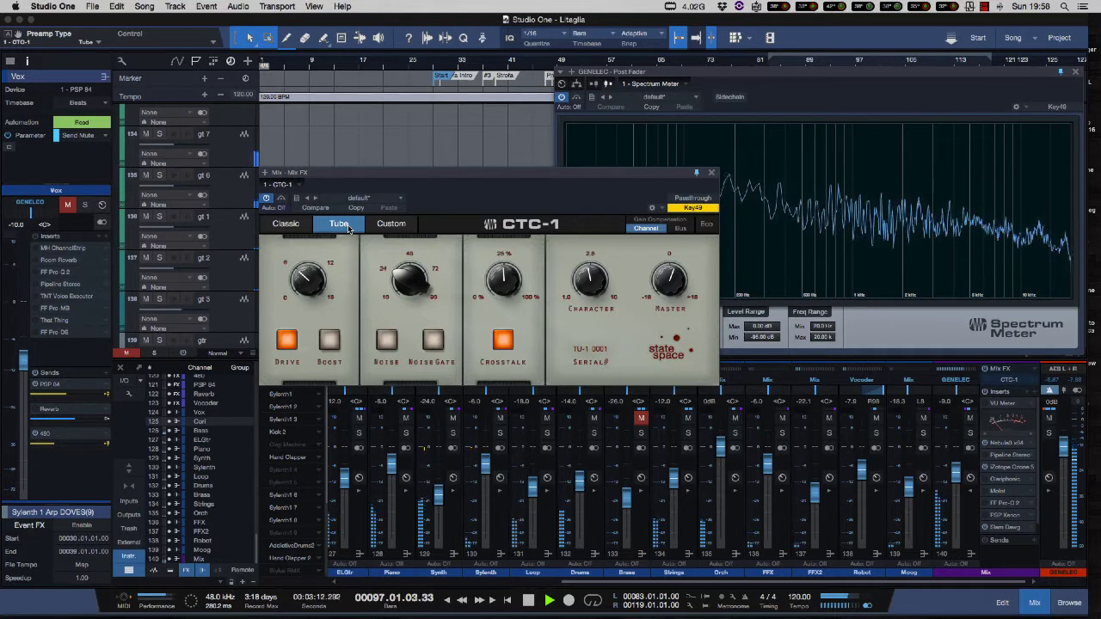
pyautogui.click(286, 224)
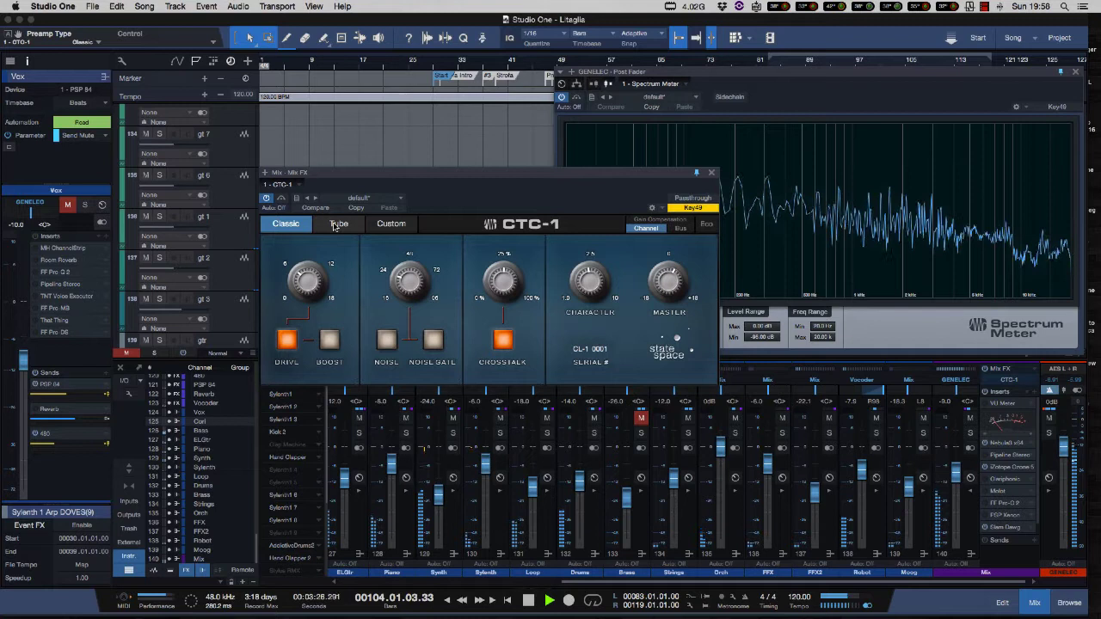
pyautogui.click(337, 223)
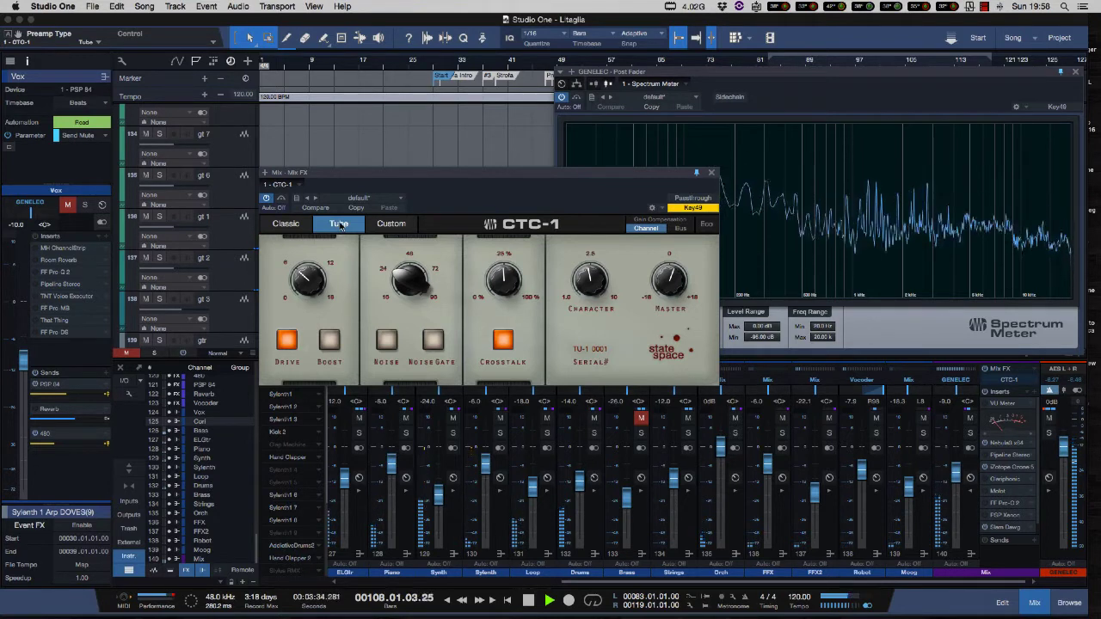
pyautogui.click(388, 227)
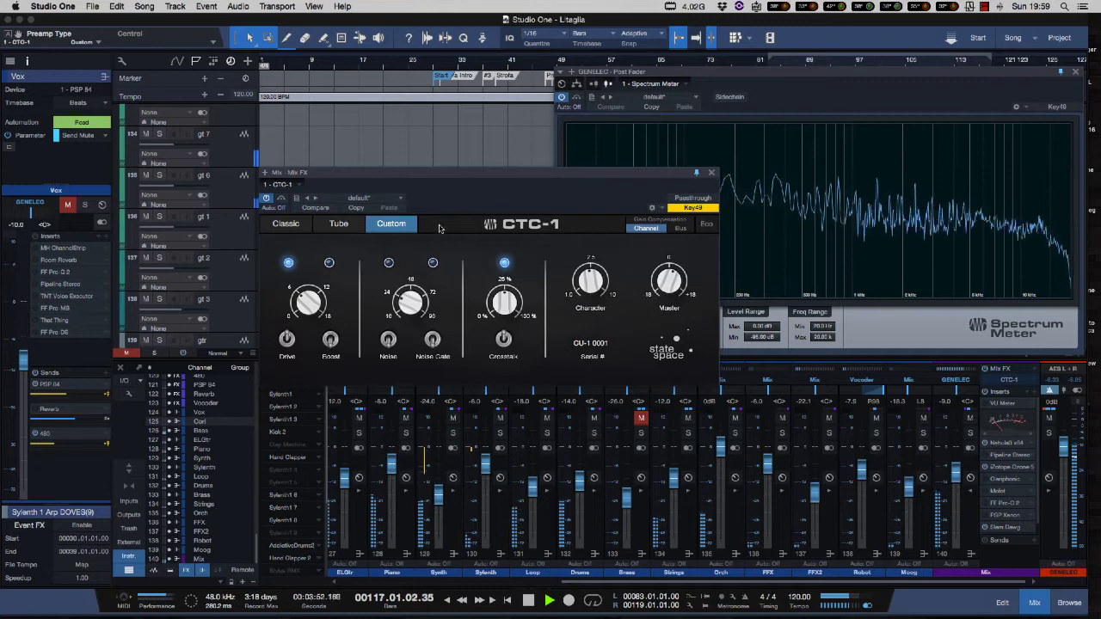
# Load the CTC-1's 1984 - CU preset, change its preamp type to Classic, and restart playback of the song
pyautogui.click(399, 199)
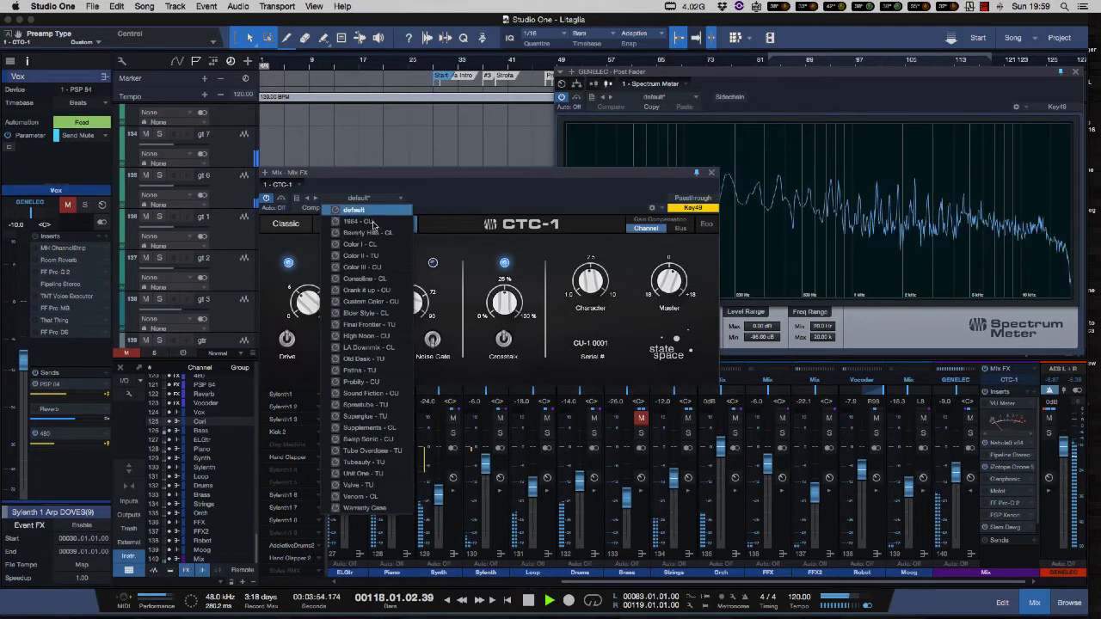
pyautogui.click(370, 221)
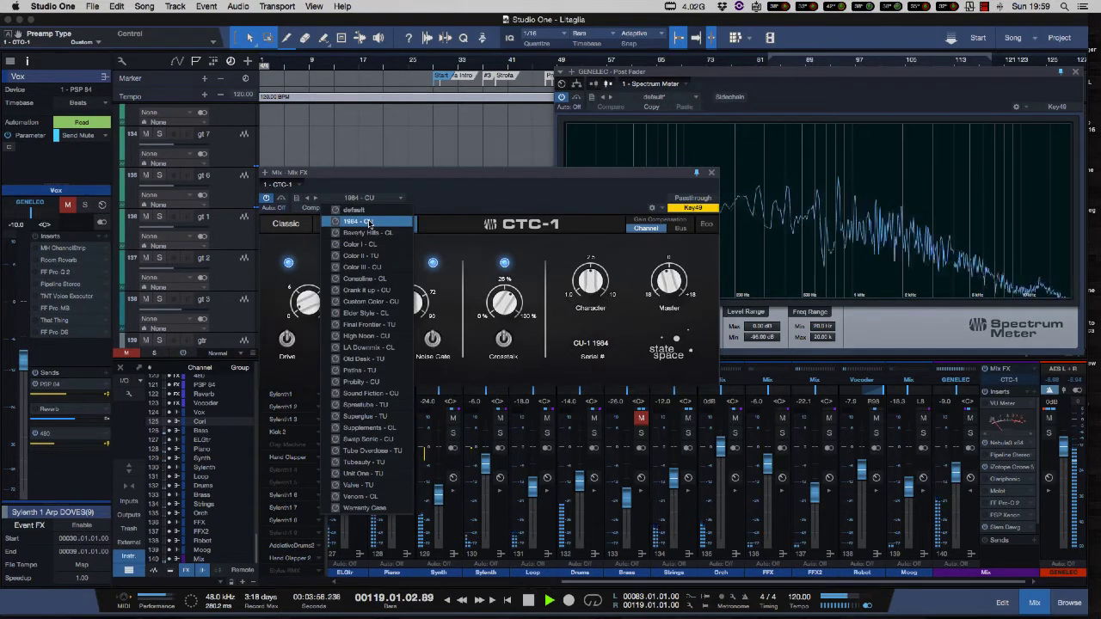
pyautogui.click(334, 223)
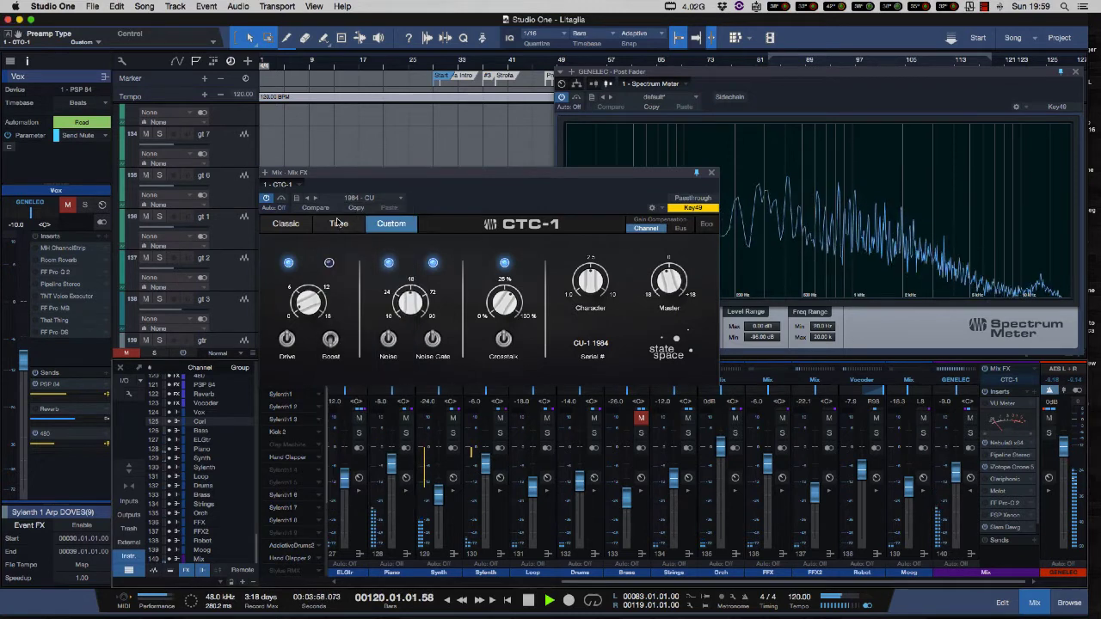
pyautogui.click(291, 224)
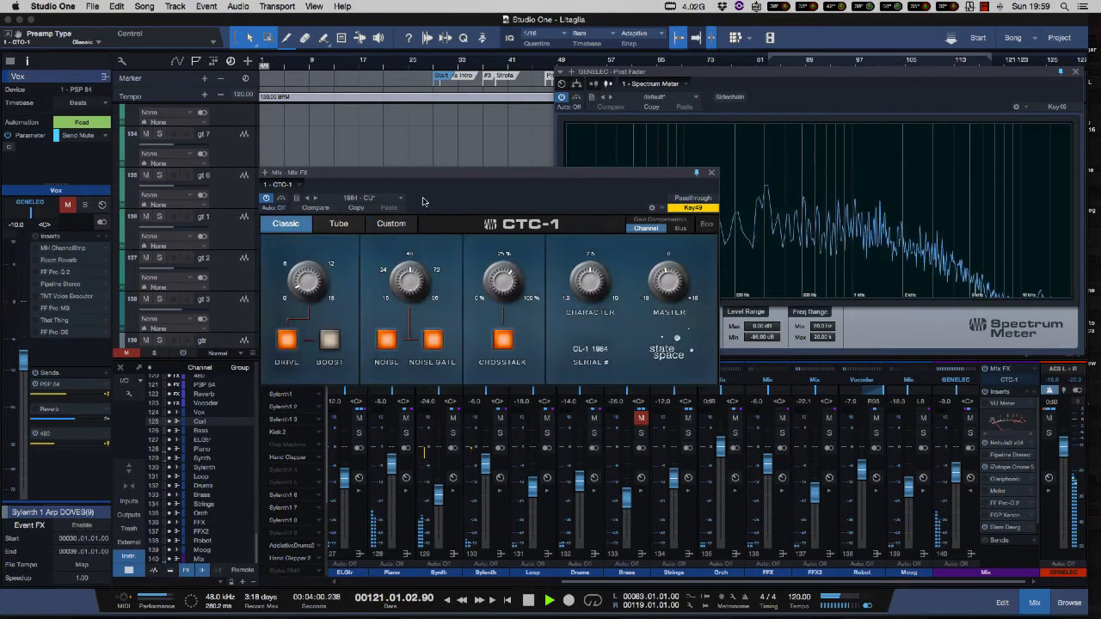
pyautogui.press('space')
pyautogui.press('space')
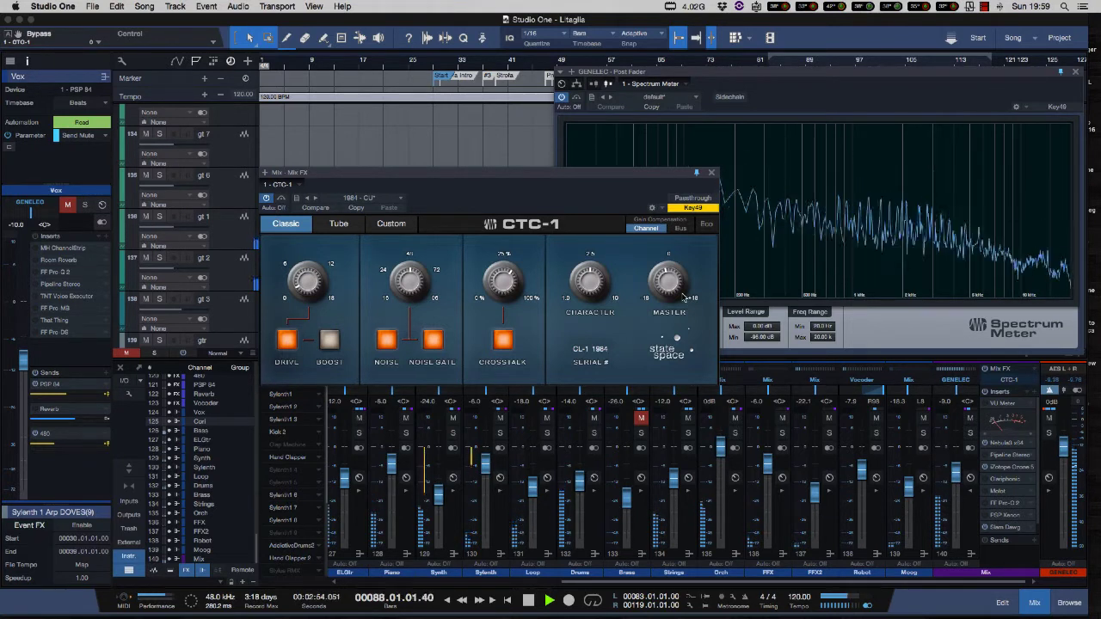
# Set the CTC-1's Master to about 1 dB and toggle the bypass to compare the sound
pyautogui.moveTo(674, 284); pyautogui.dragTo(672, 278)
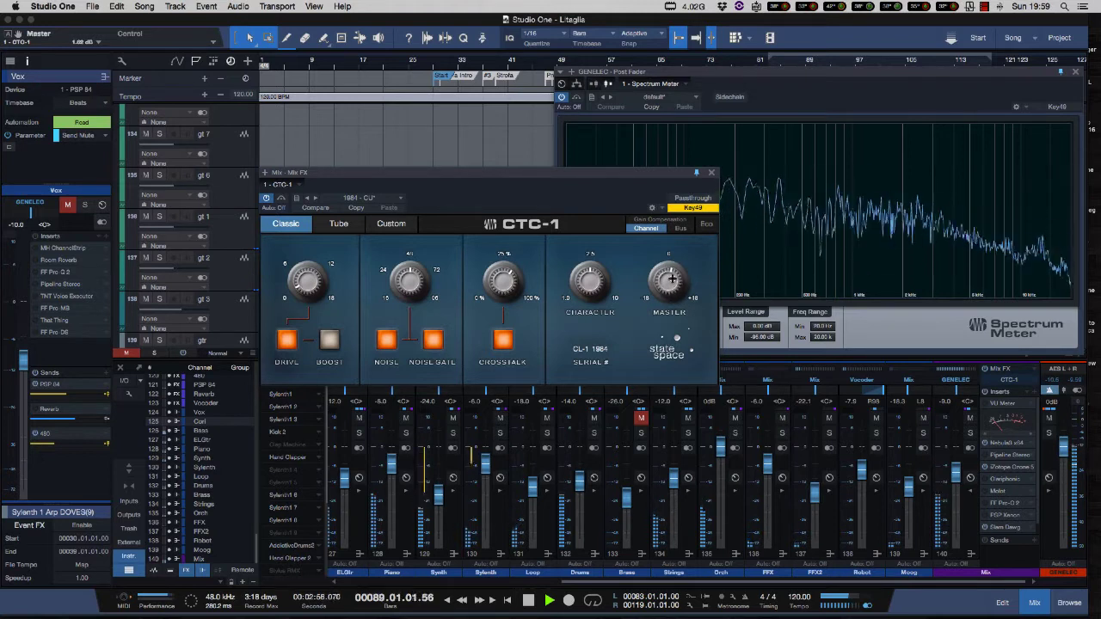
pyautogui.click(280, 200)
pyautogui.click(281, 200)
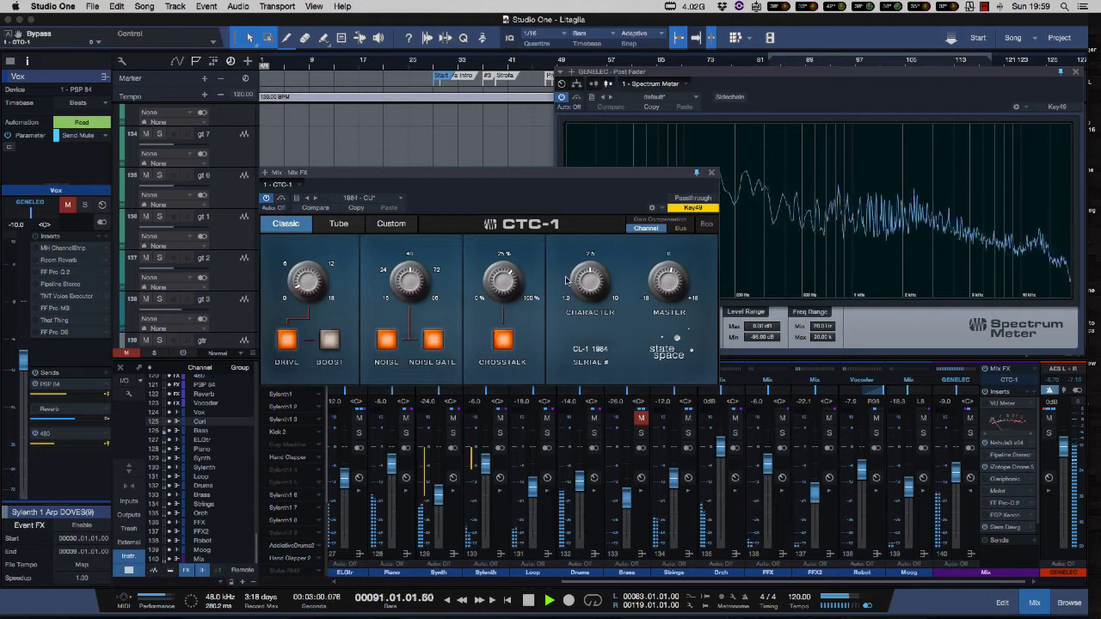
# Audition several CTC-1 presets during playback, from Beverly Hills - CL through Crank it up - CU, and settle on Elder Style - CL
pyautogui.click(399, 199)
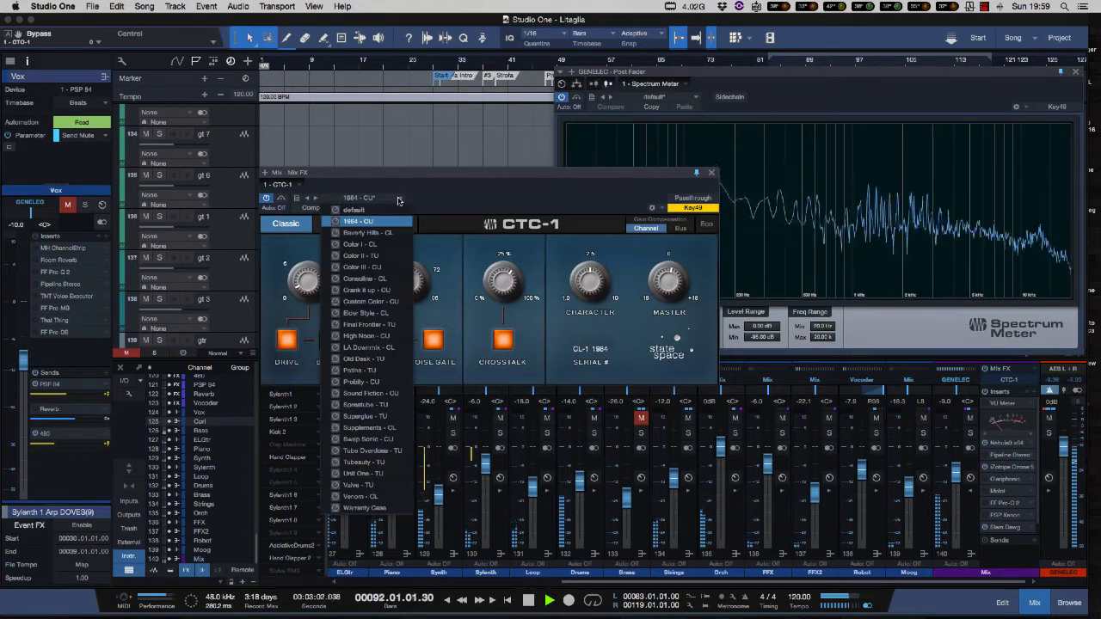
pyautogui.click(368, 233)
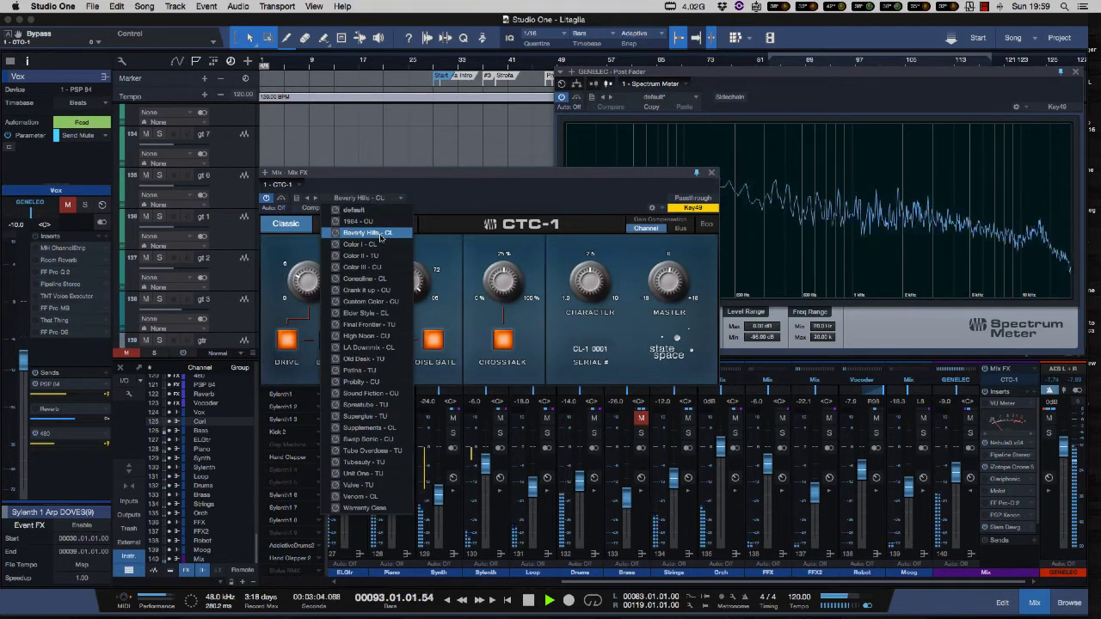
pyautogui.click(369, 244)
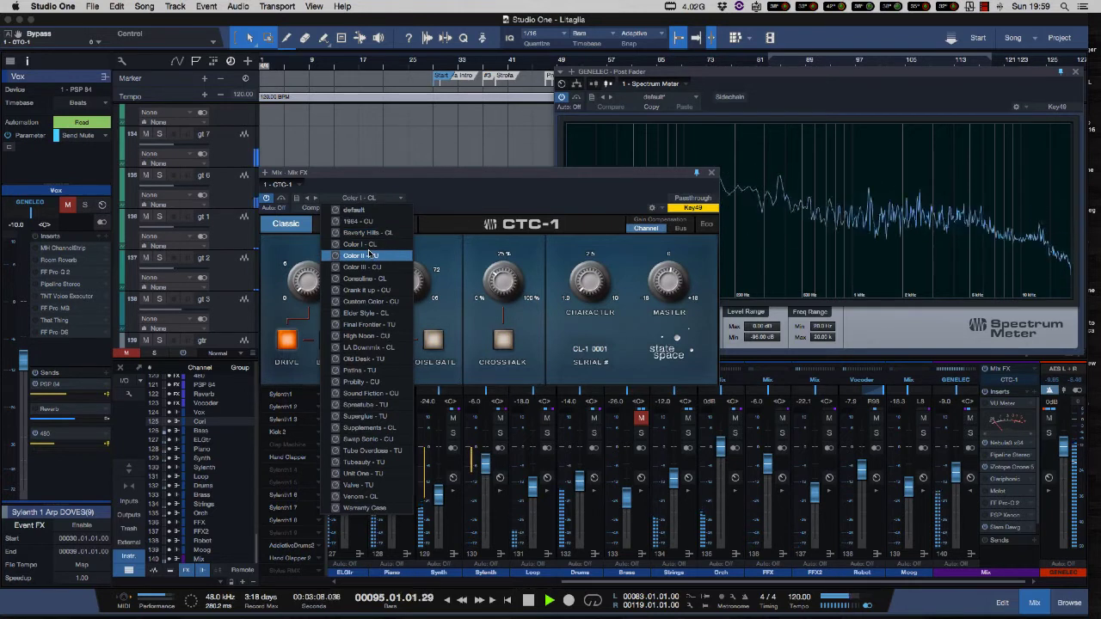
pyautogui.click(368, 256)
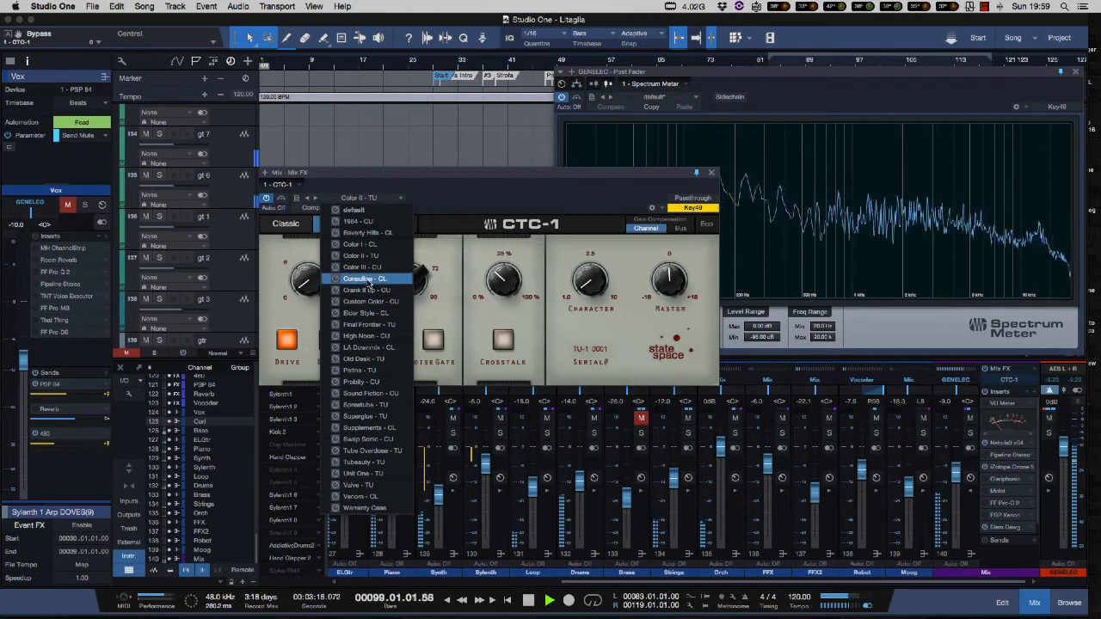
pyautogui.click(369, 279)
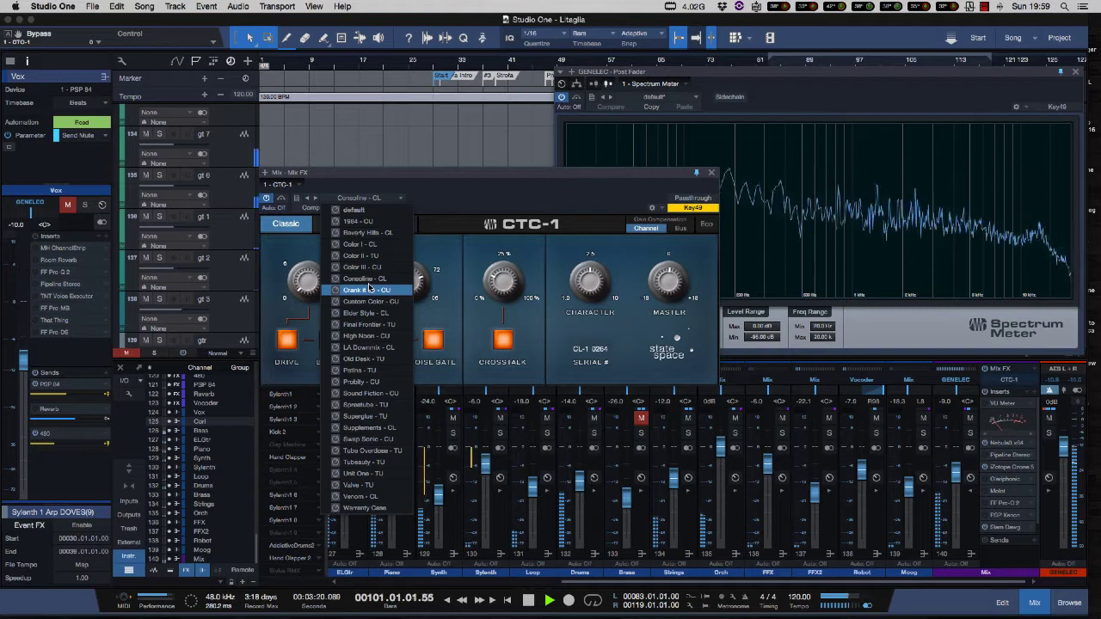
pyautogui.click(370, 292)
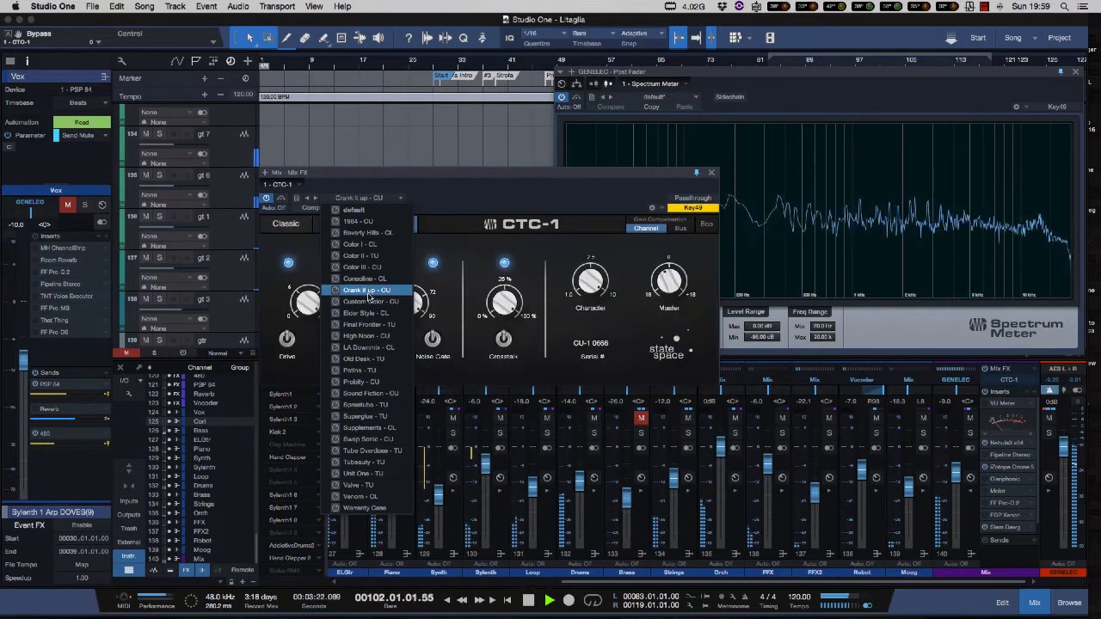
pyautogui.click(370, 302)
pyautogui.click(372, 314)
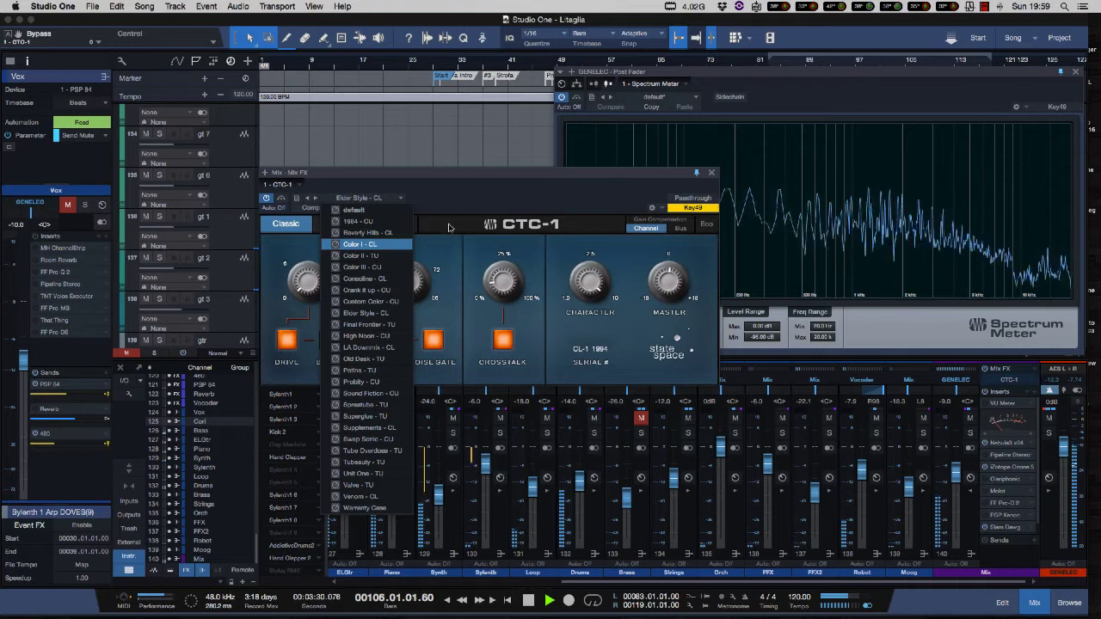
pyautogui.click(451, 224)
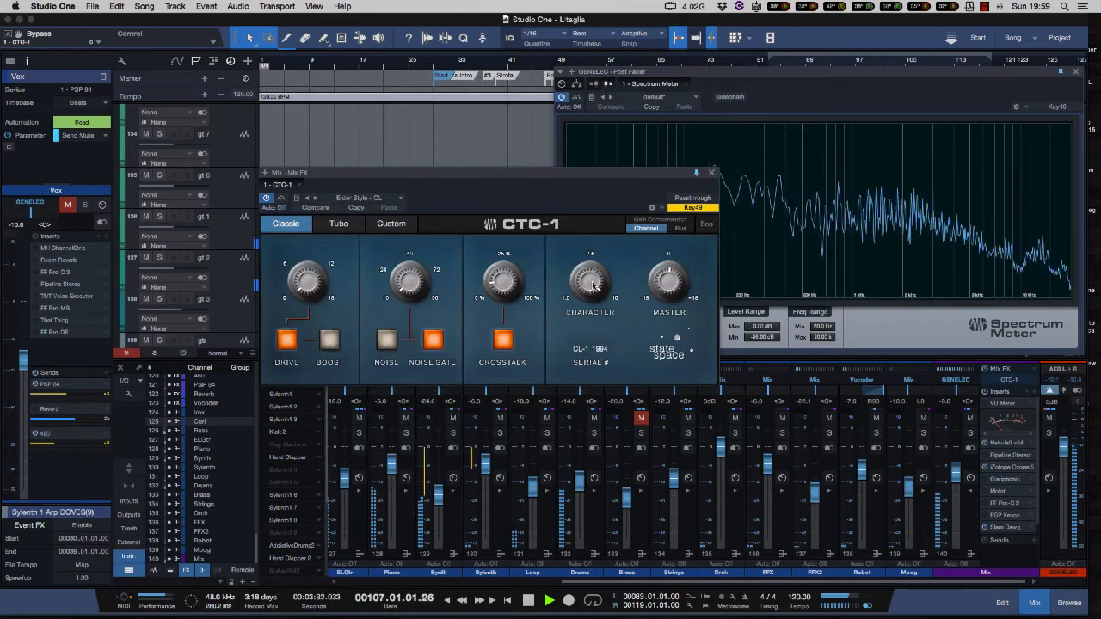
# Set Master to about 1 dB, compare against the bypassed sound, and adjust Drive to about 4.5 dB
pyautogui.moveTo(658, 284); pyautogui.dragTo(658, 279)
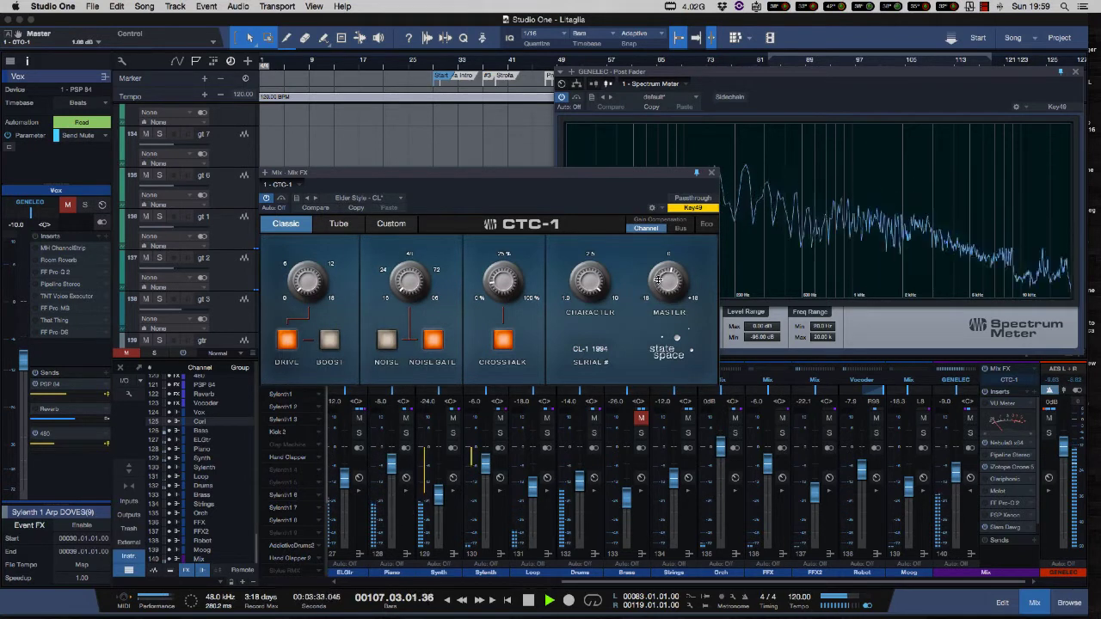
pyautogui.click(282, 199)
pyautogui.moveTo(302, 278); pyautogui.dragTo(299, 246)
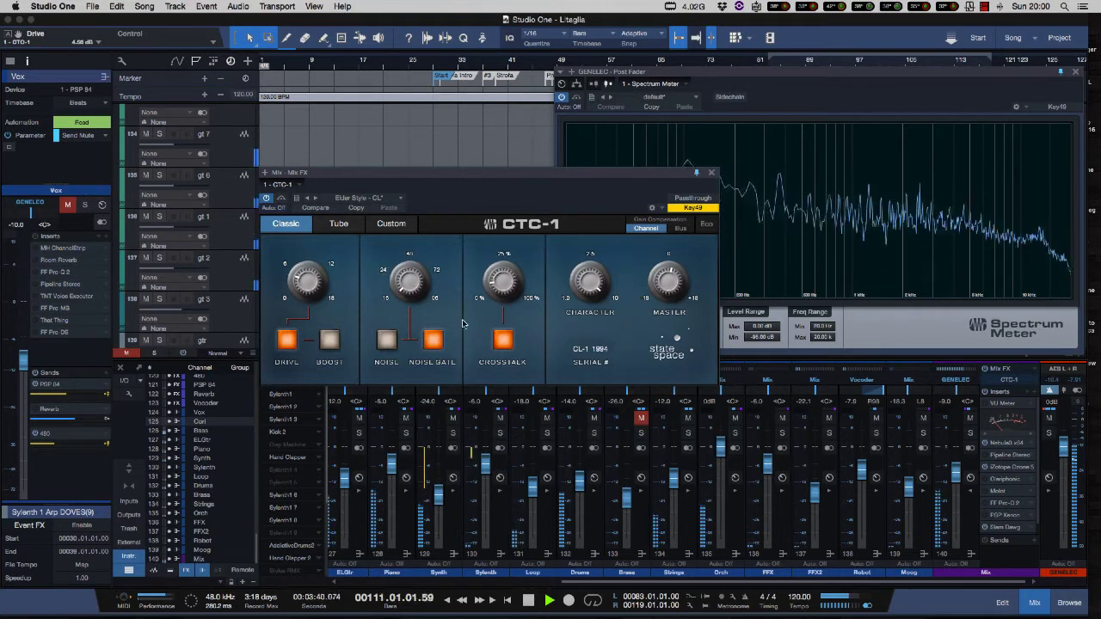
# Enable Noise on the CTC-1, raise Crosstalk and set Master to about 6 dB, ending with playback stopped
pyautogui.click(387, 339)
pyautogui.moveTo(507, 285); pyautogui.dragTo(500, 248)
pyautogui.moveTo(668, 290)
pyautogui.mouseDown()
pyautogui.moveTo(667, 270)
pyautogui.moveTo(667, 280)
pyautogui.mouseUp()
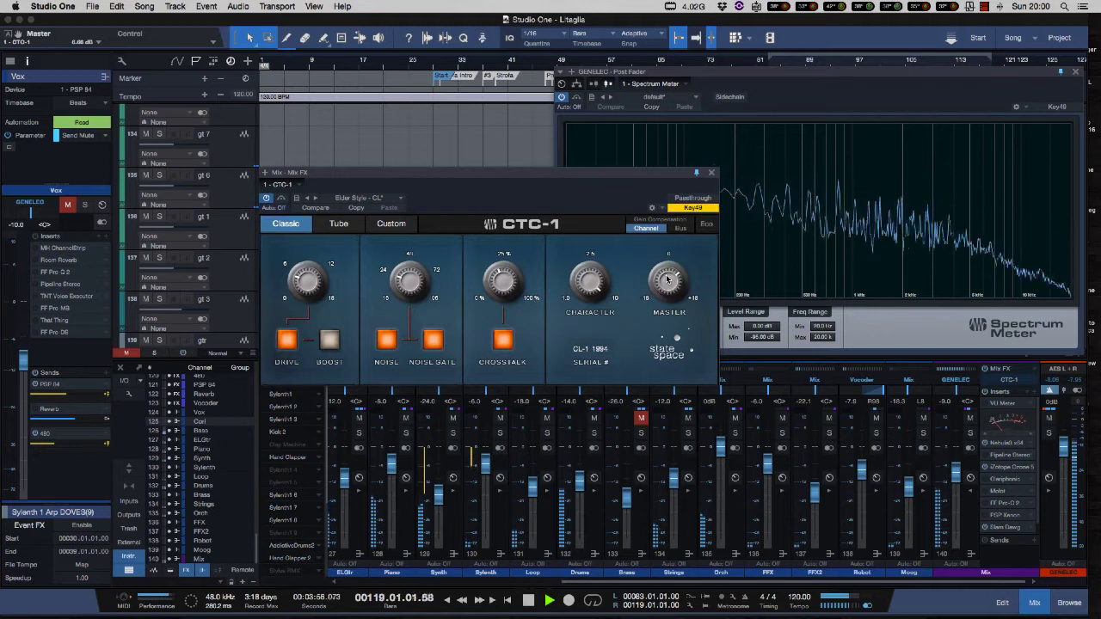
pyautogui.press('space')
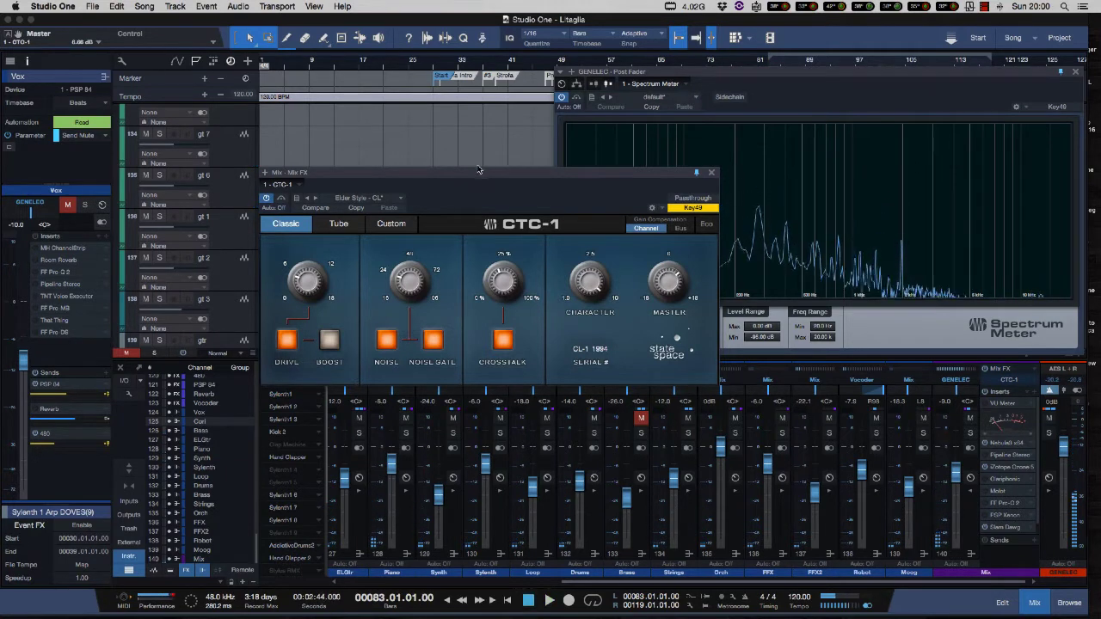
# Move the CTC-1 window higher above the mixer and reorder the Drums channel between Cori and Bass
pyautogui.moveTo(476, 175); pyautogui.dragTo(473, 126)
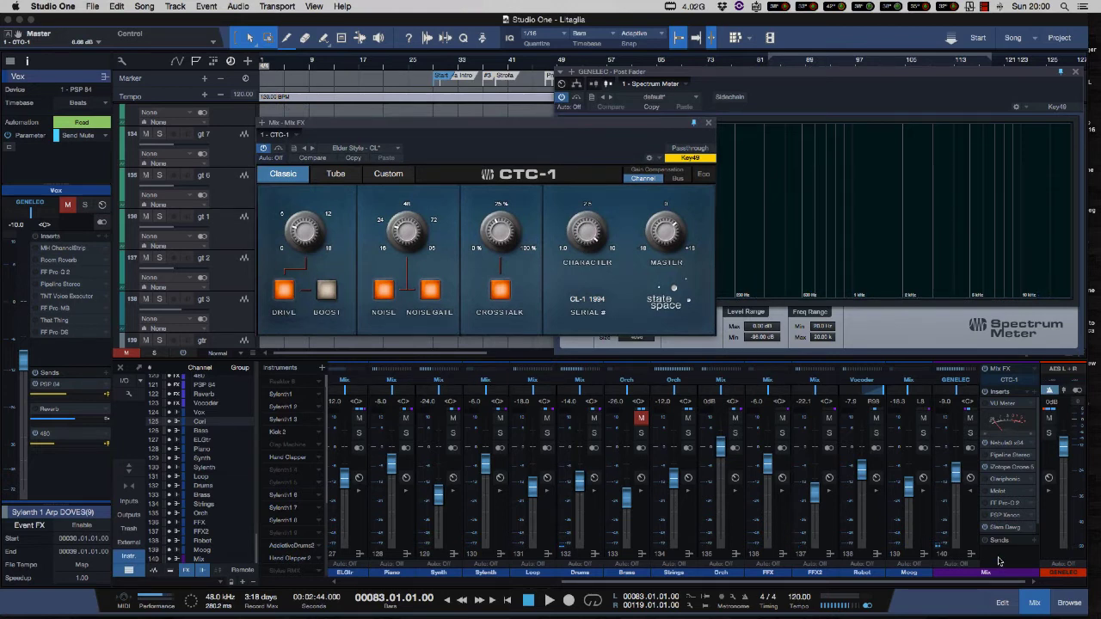
pyautogui.click(967, 557)
pyautogui.hscroll(-4, 406, 521)
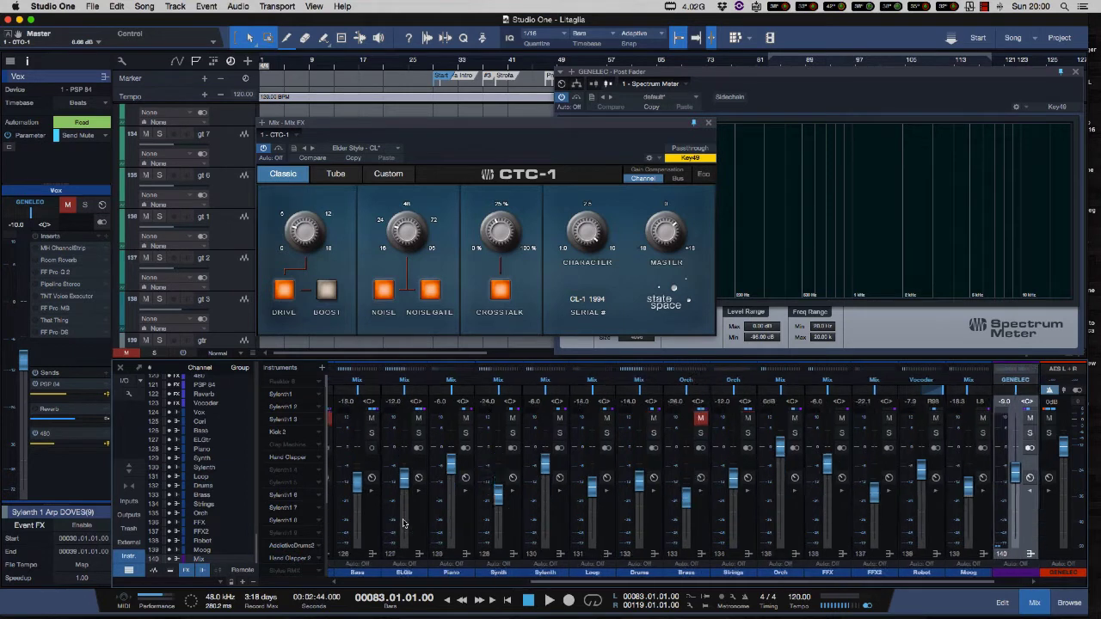
pyautogui.hscroll(1, 424, 519)
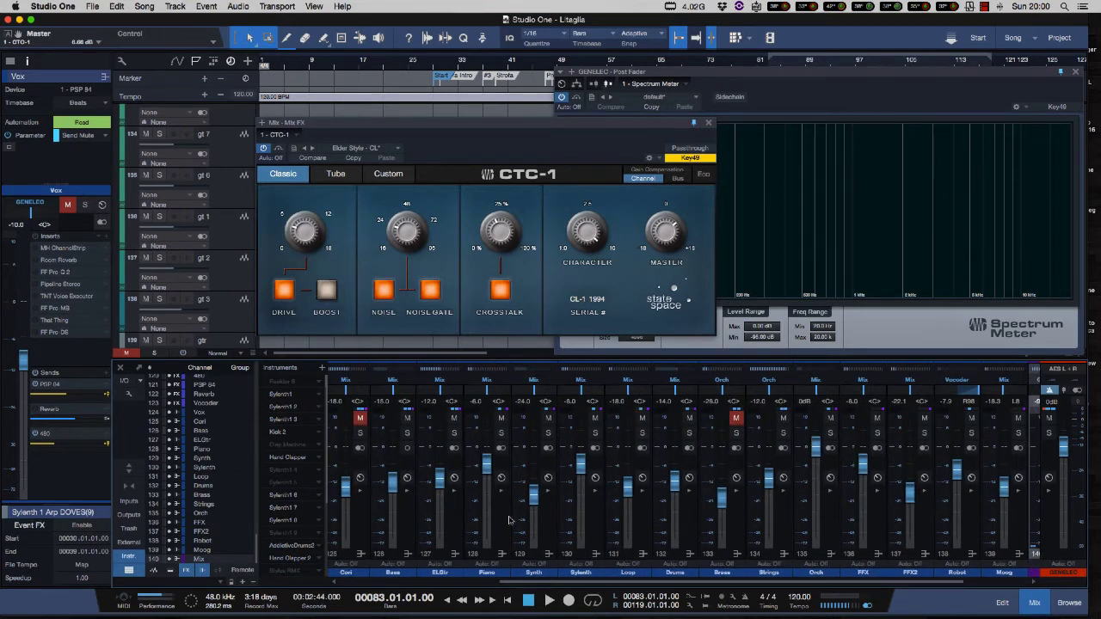
pyautogui.hscroll(-2, 580, 528)
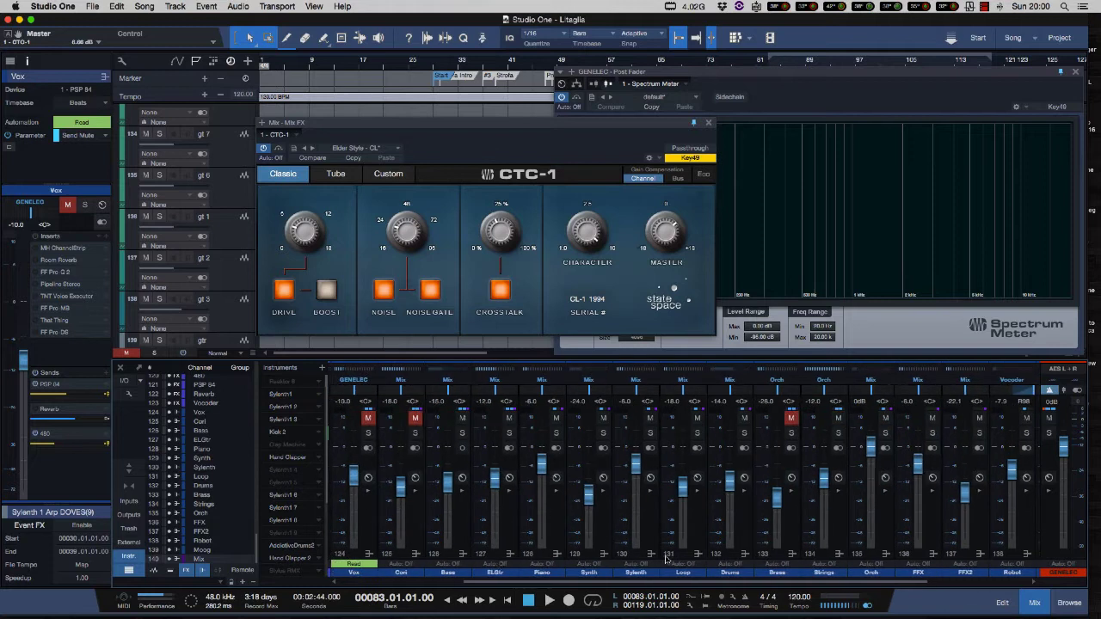
pyautogui.click(744, 548)
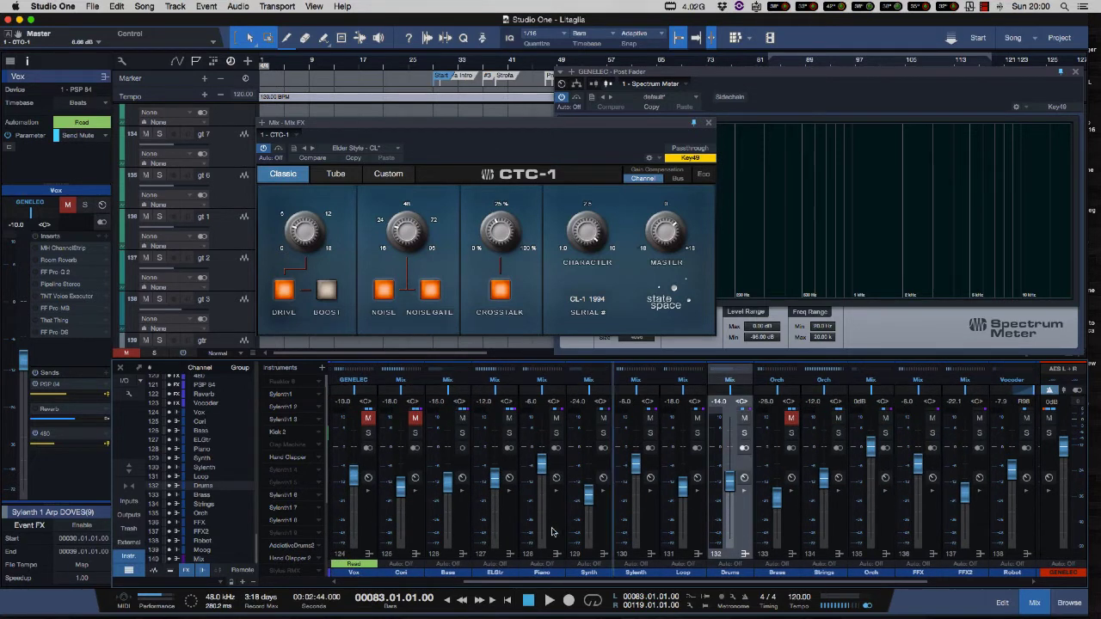
pyautogui.moveTo(399, 530); pyautogui.dragTo(429, 530)
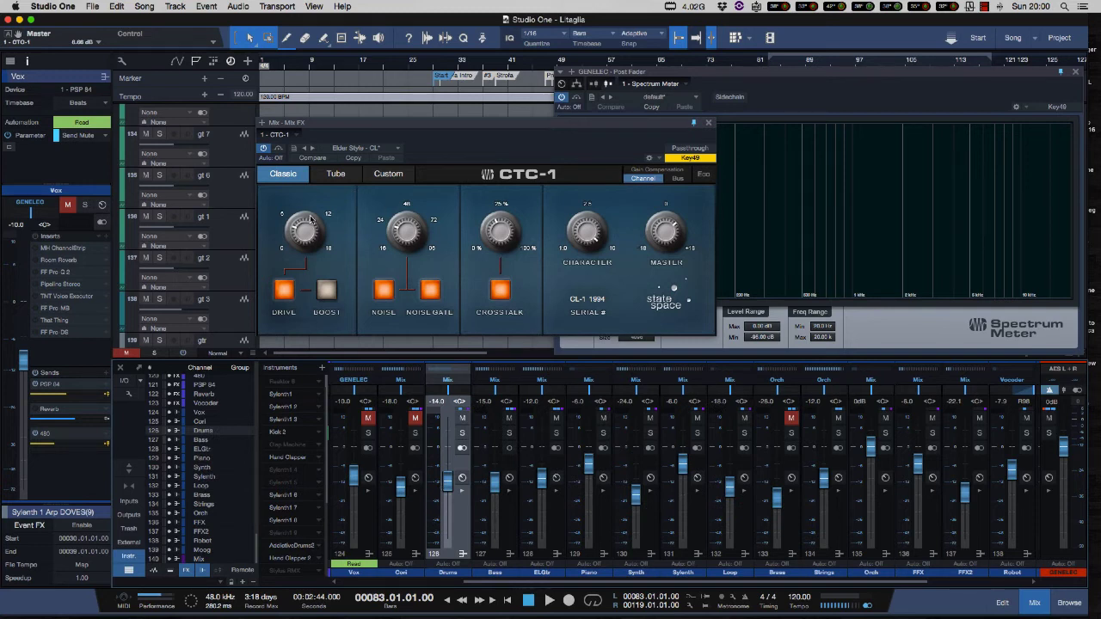
# Adjust the CTC-1's Drive and Character, set Master to about 5 dB, and start playback
pyautogui.moveTo(299, 238); pyautogui.dragTo(298, 231)
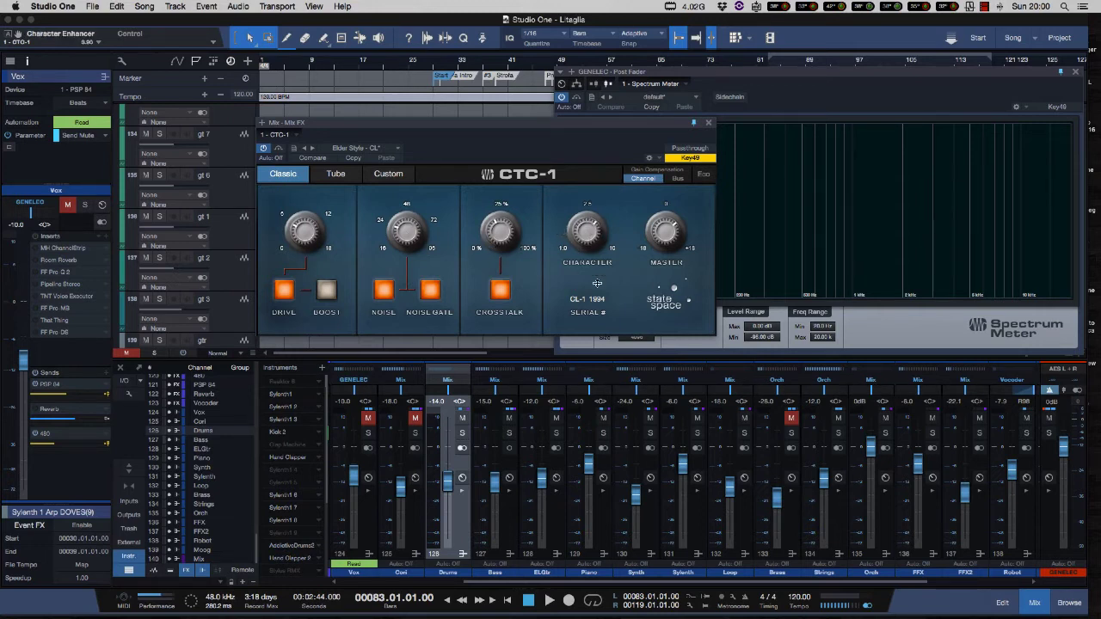
pyautogui.moveTo(609, 318); pyautogui.dragTo(610, 317)
pyautogui.click(663, 239)
pyautogui.press('space')
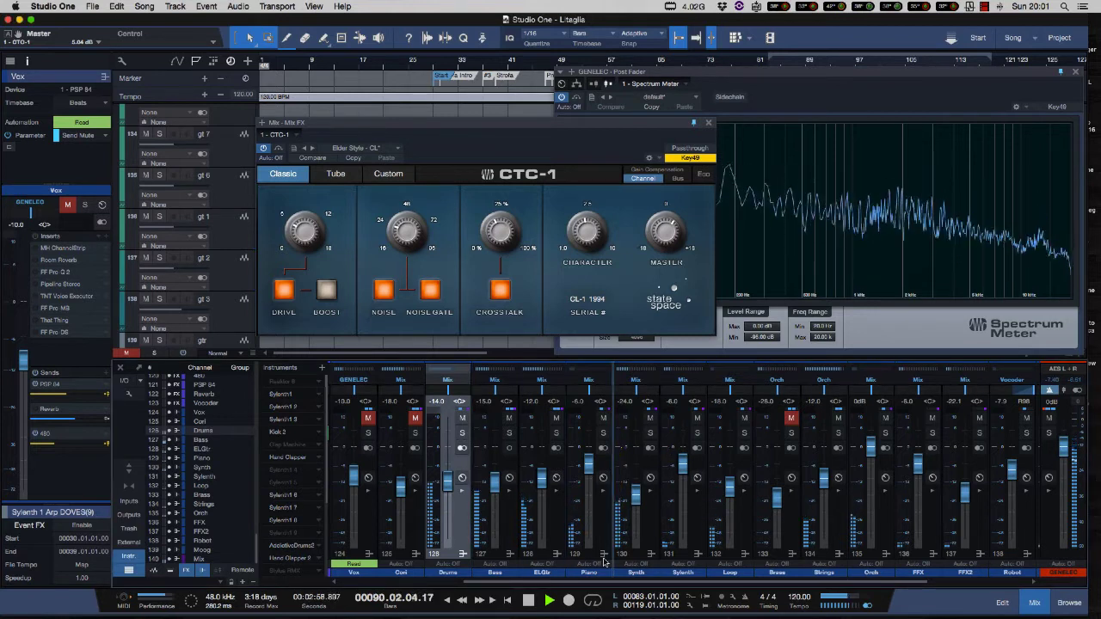
# Move the Drums channel back and forth between Cori and the far-end channels near Robot during playback to compare the crosstalk
pyautogui.moveTo(812, 560); pyautogui.dragTo(1018, 560)
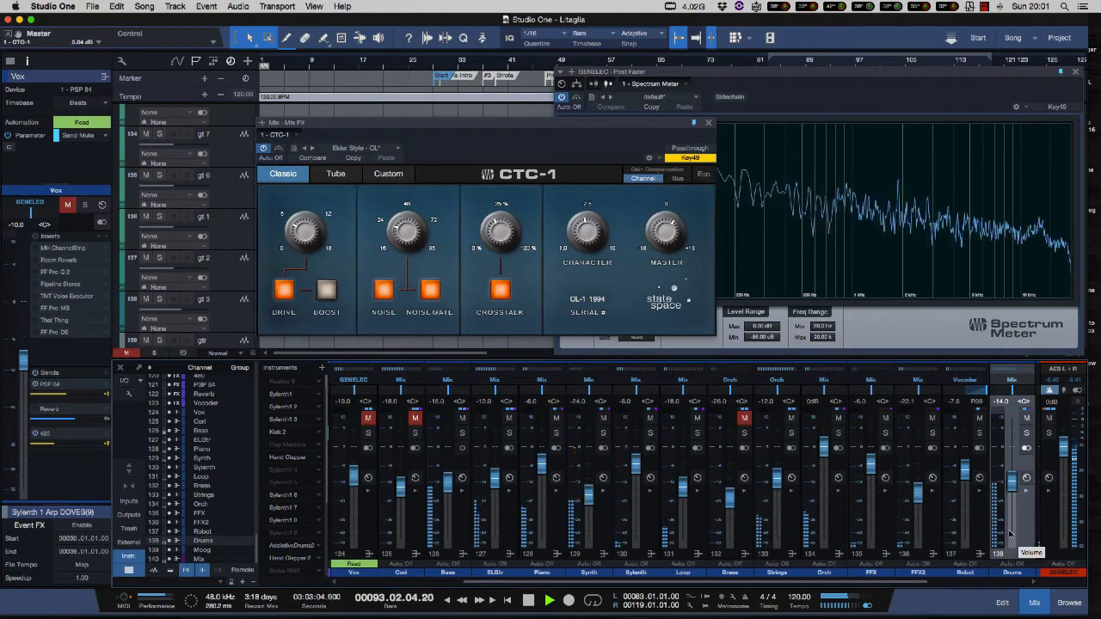
pyautogui.hscroll(2, 1013, 526)
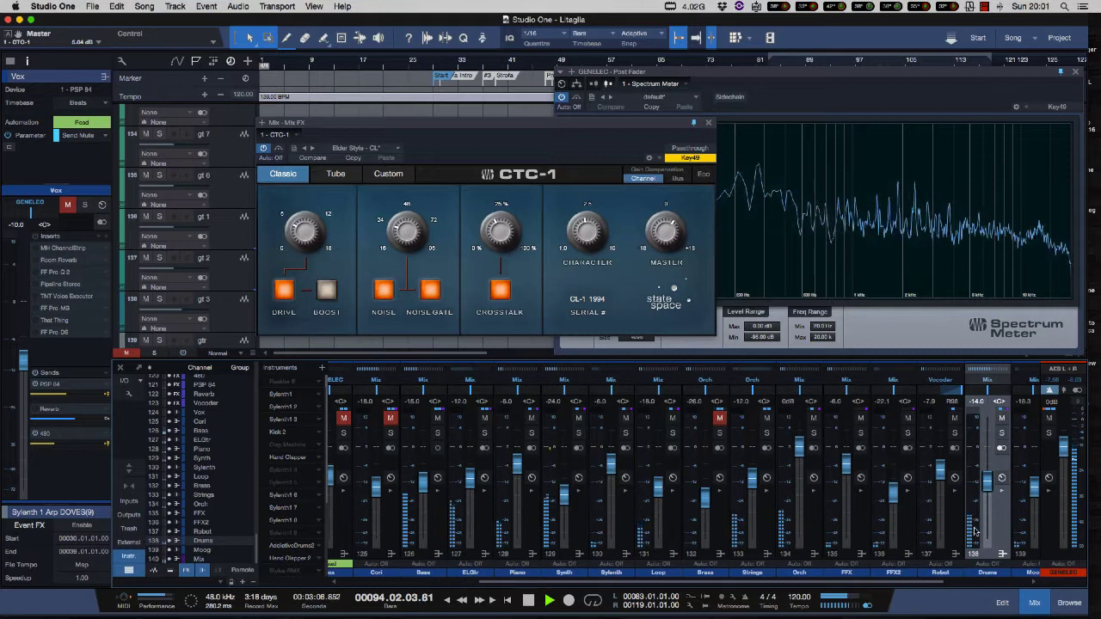
pyautogui.hscroll(-1, 1004, 536)
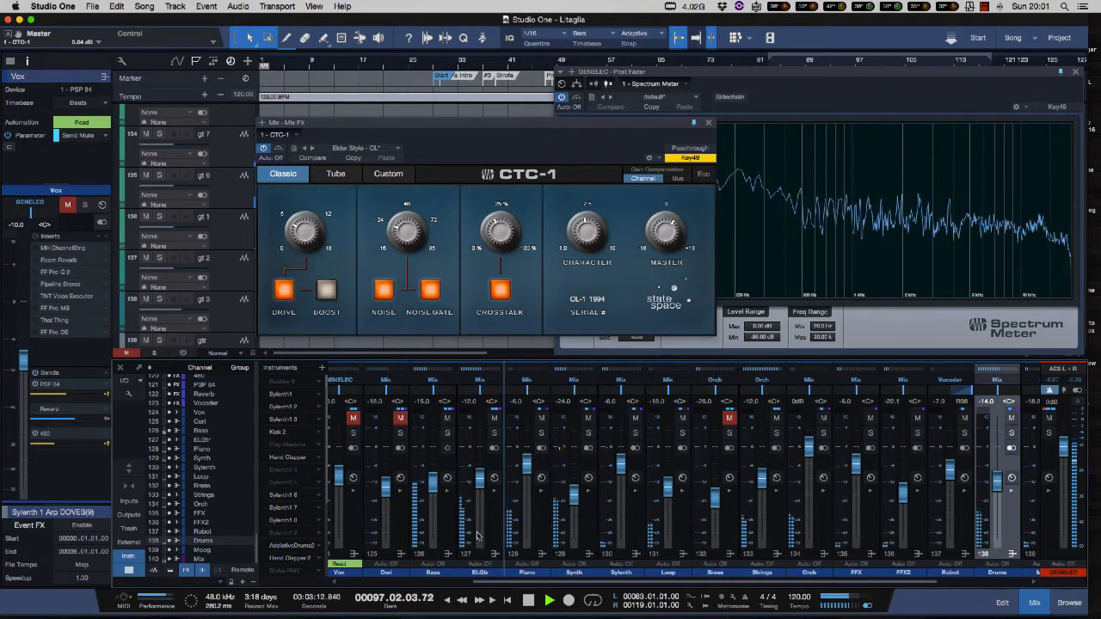
pyautogui.moveTo(422, 534); pyautogui.dragTo(422, 534)
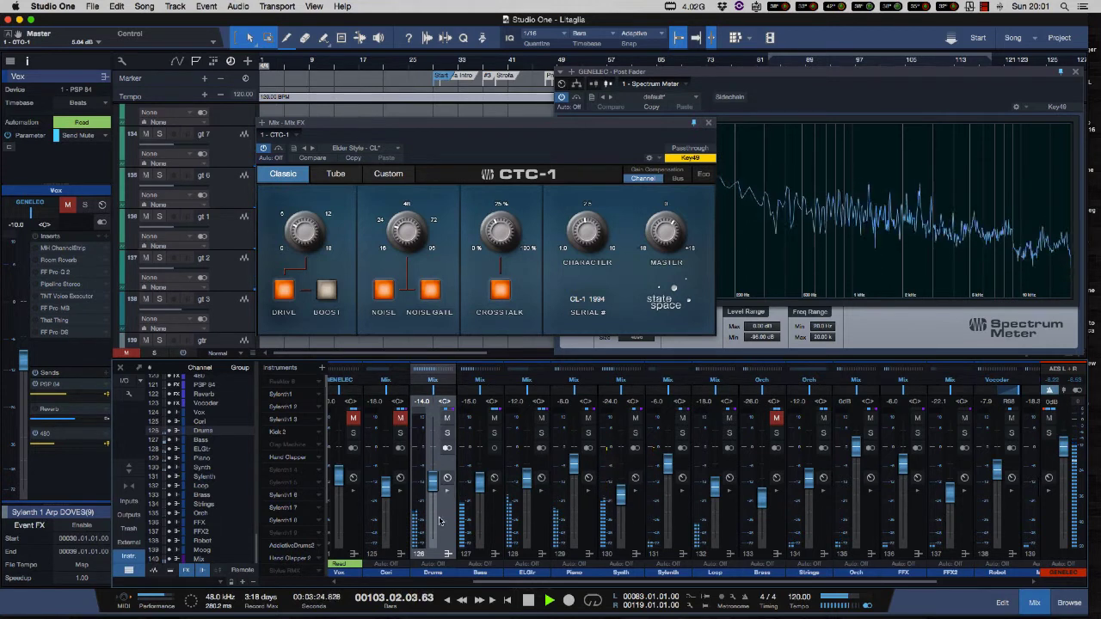
pyautogui.moveTo(440, 522); pyautogui.dragTo(944, 544)
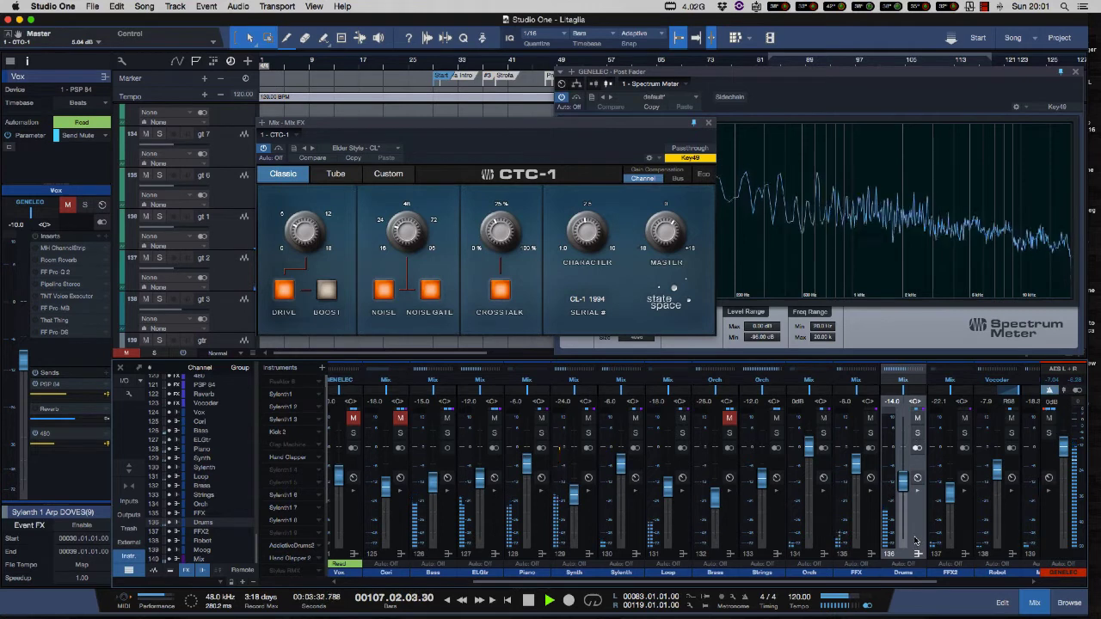
pyautogui.moveTo(913, 531); pyautogui.dragTo(1008, 536)
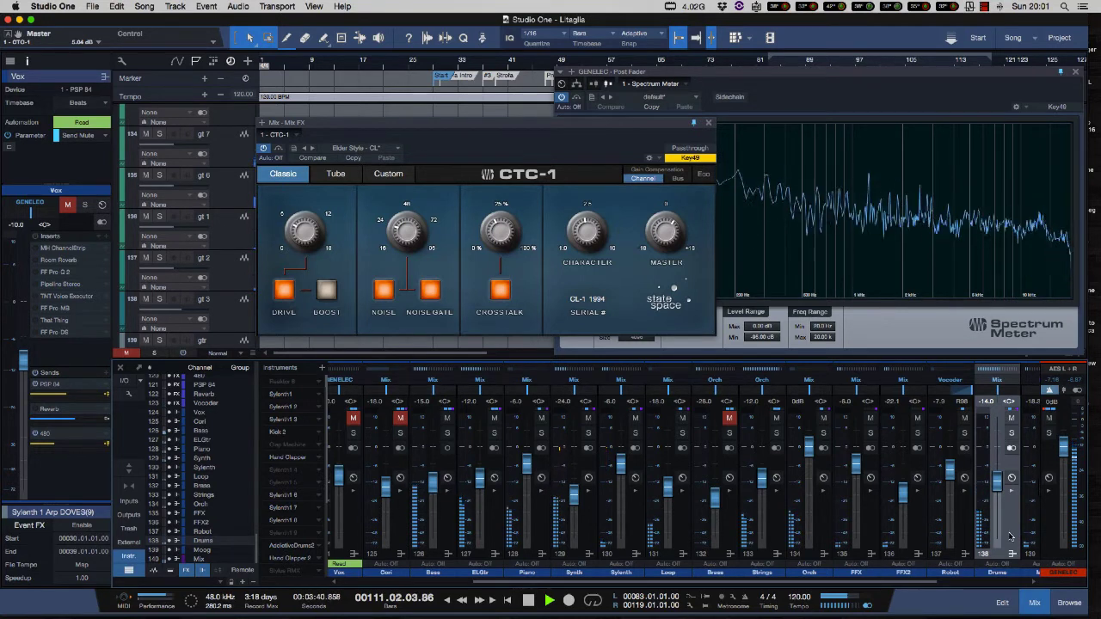
pyautogui.moveTo(439, 522); pyautogui.dragTo(437, 524)
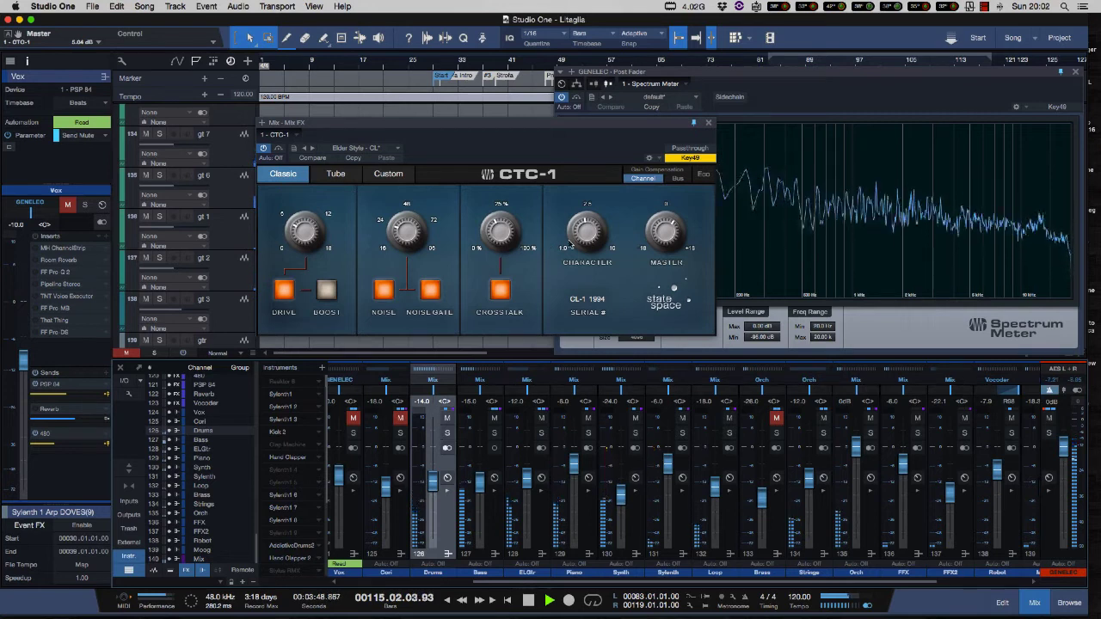
# Raise the CTC-1's Crosstalk past 51% while restarting playback to hear a stronger bleed between channels
pyautogui.moveTo(489, 240); pyautogui.dragTo(485, 200)
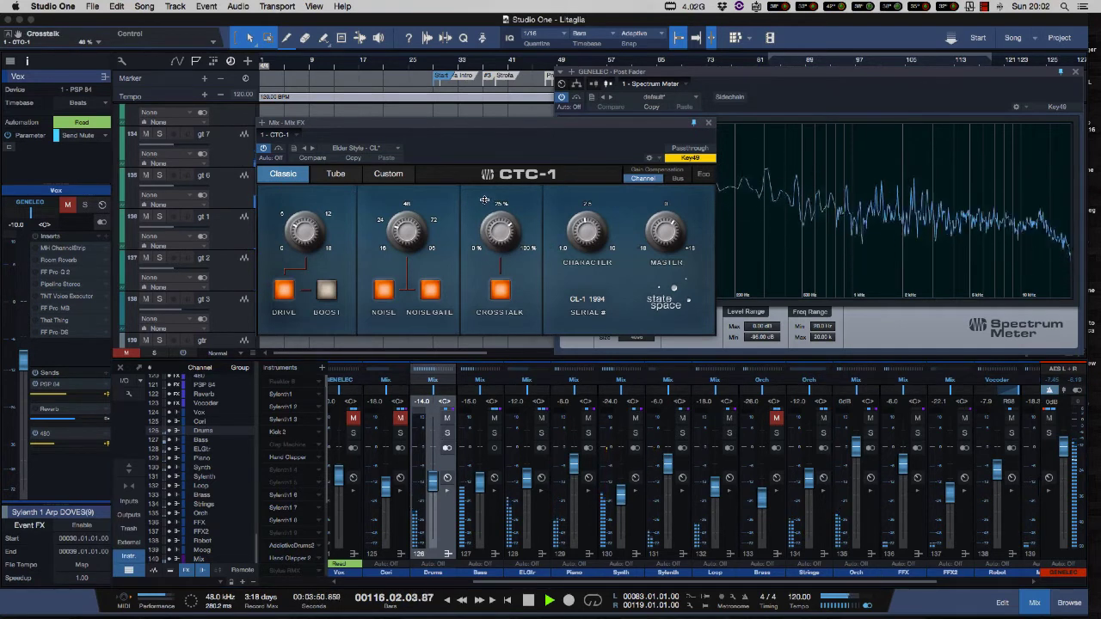
pyautogui.moveTo(497, 246); pyautogui.dragTo(493, 238)
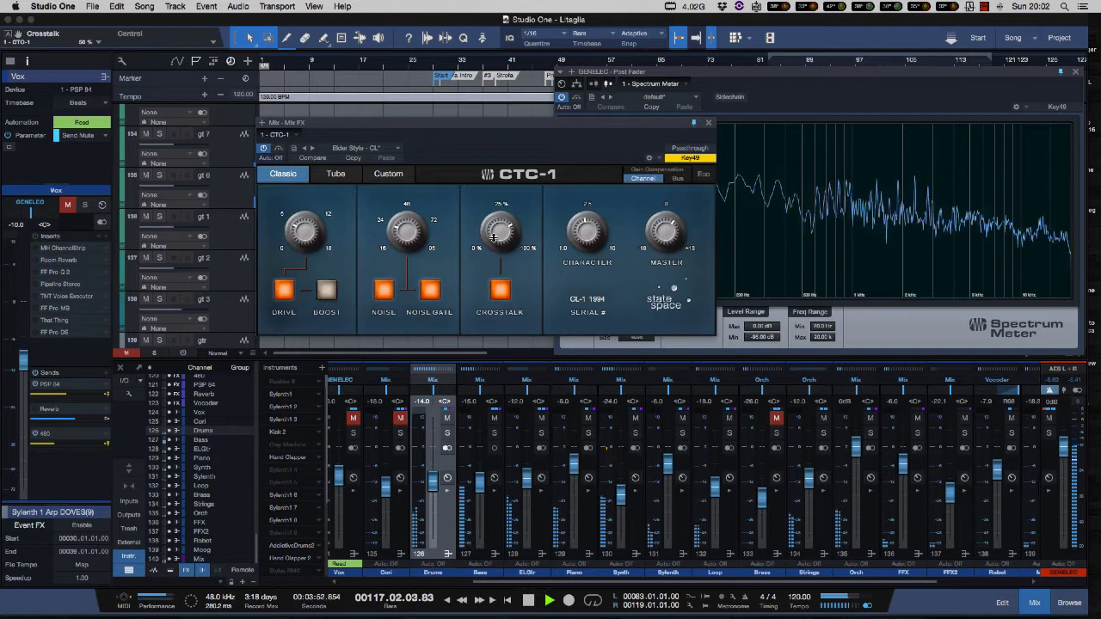
pyautogui.press('space')
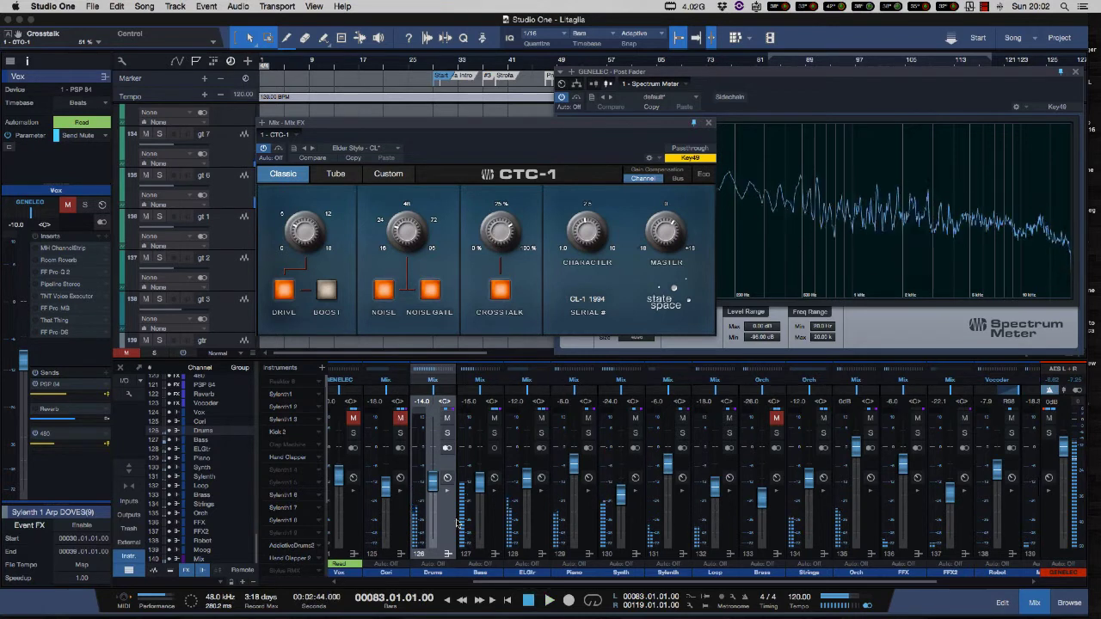
pyautogui.press('space')
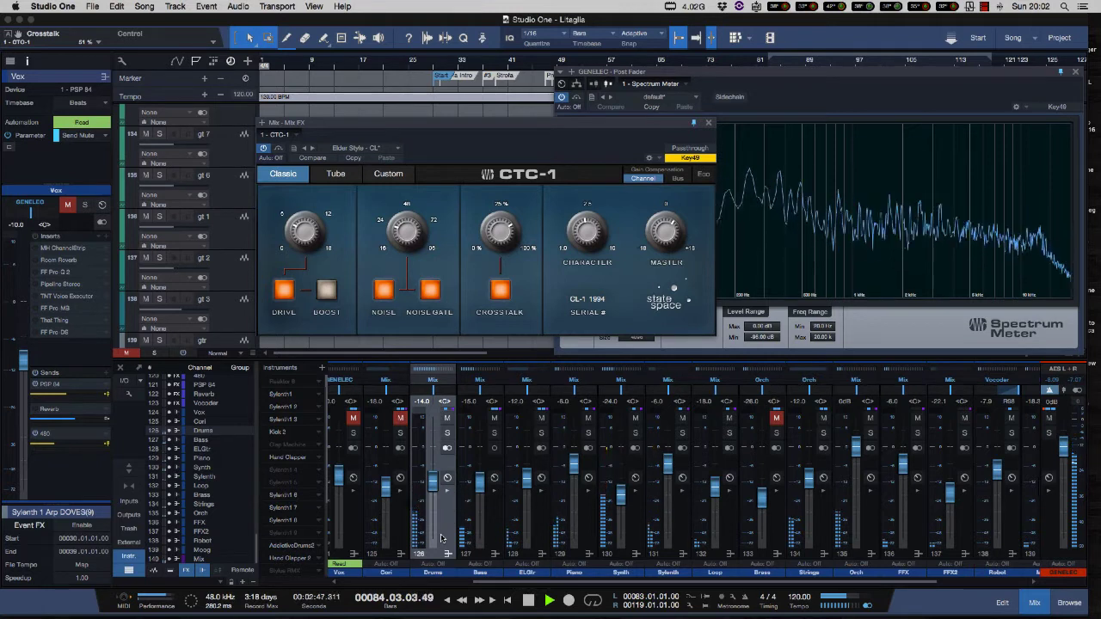
pyautogui.moveTo(502, 233); pyautogui.dragTo(499, 220)
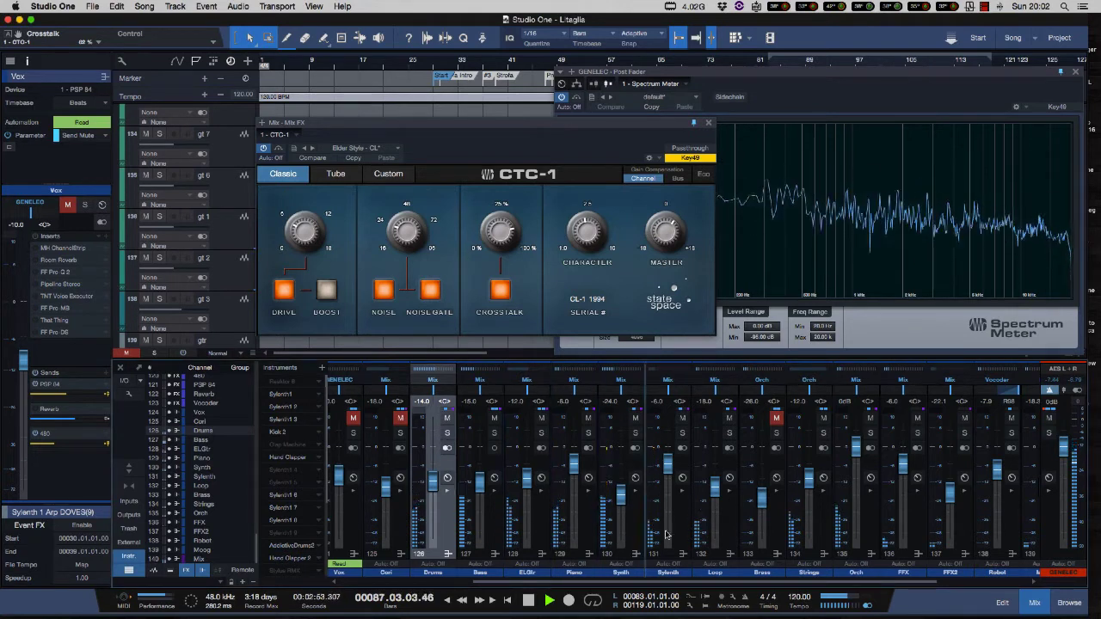
# Move Drums between FFX2 and Robot and back beside Cori, and place the Bass channel between Moog and Mix during playback
pyautogui.moveTo(937, 538); pyautogui.dragTo(970, 537)
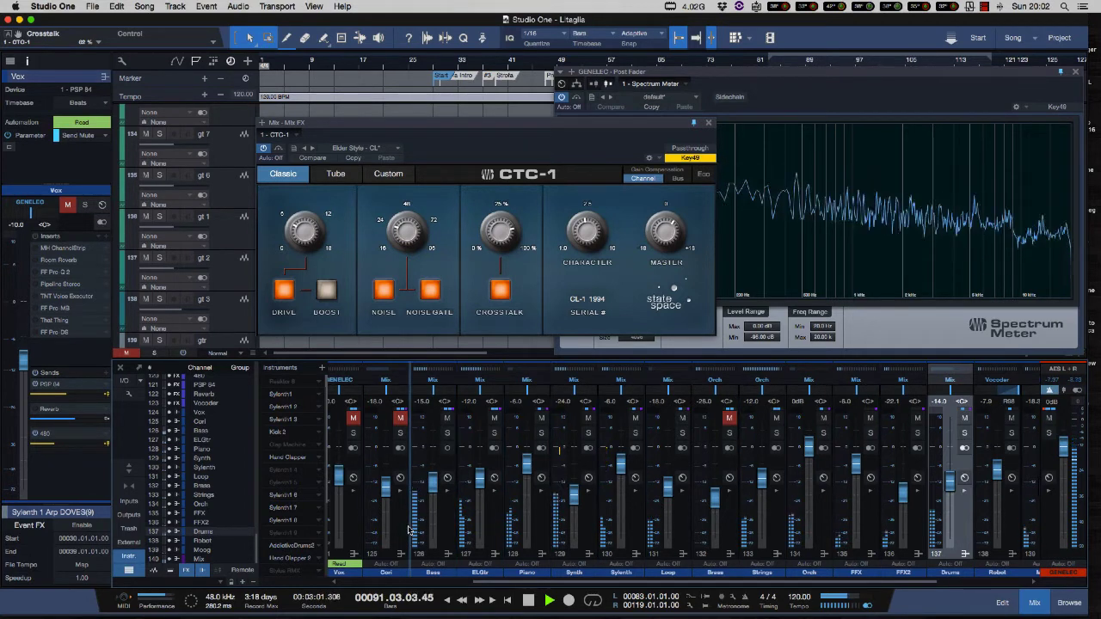
pyautogui.moveTo(411, 529); pyautogui.dragTo(411, 529)
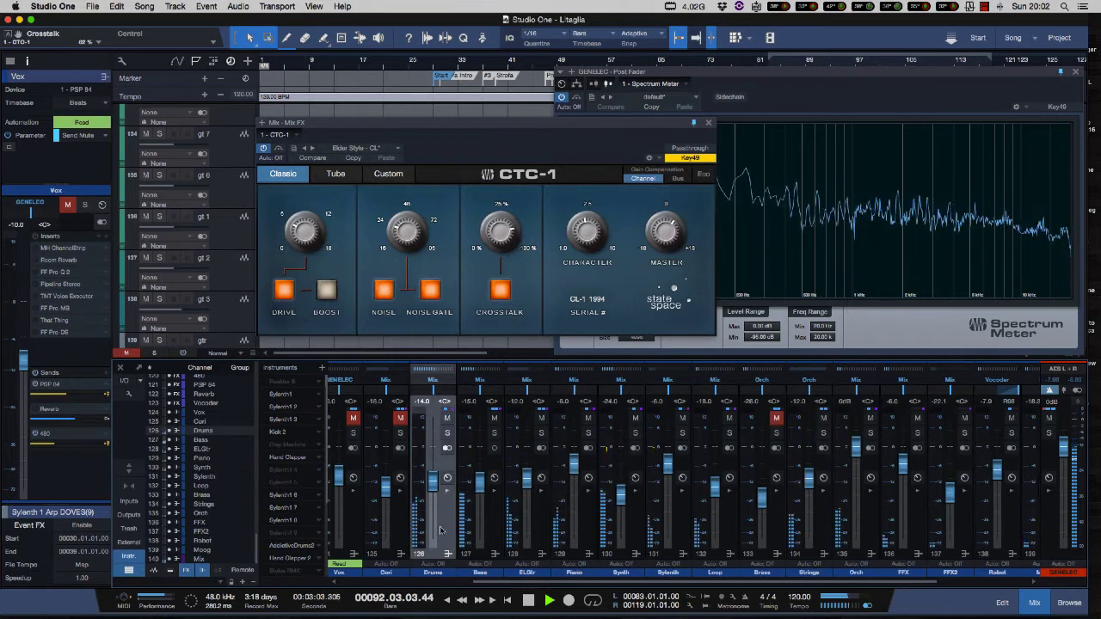
pyautogui.click(499, 537)
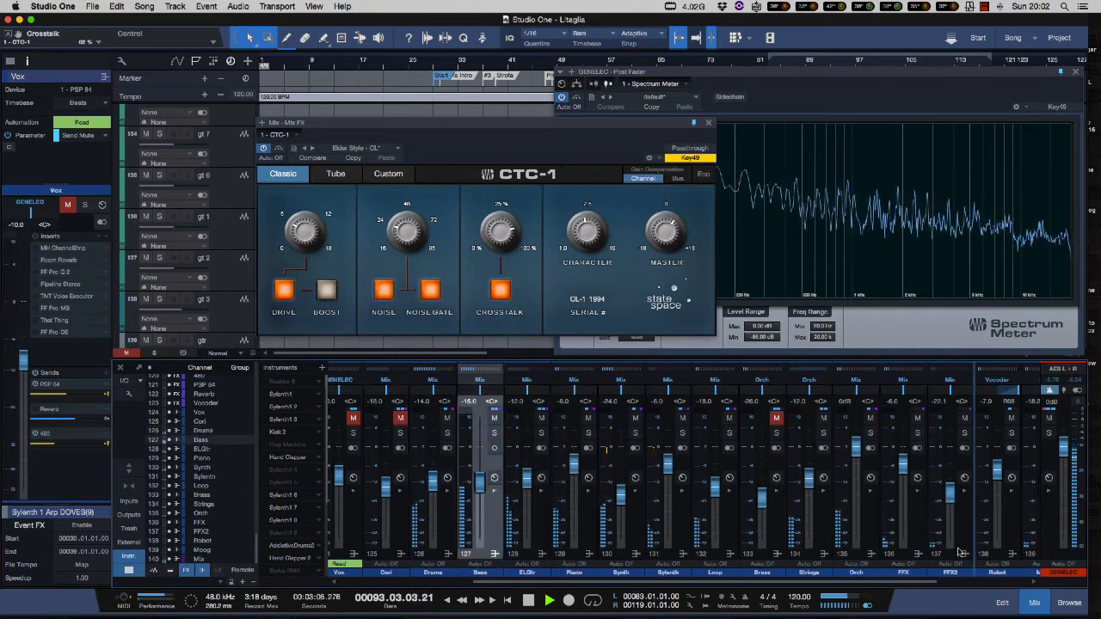
pyautogui.moveTo(965, 551); pyautogui.dragTo(926, 522)
pyautogui.hscroll(3, 903, 514)
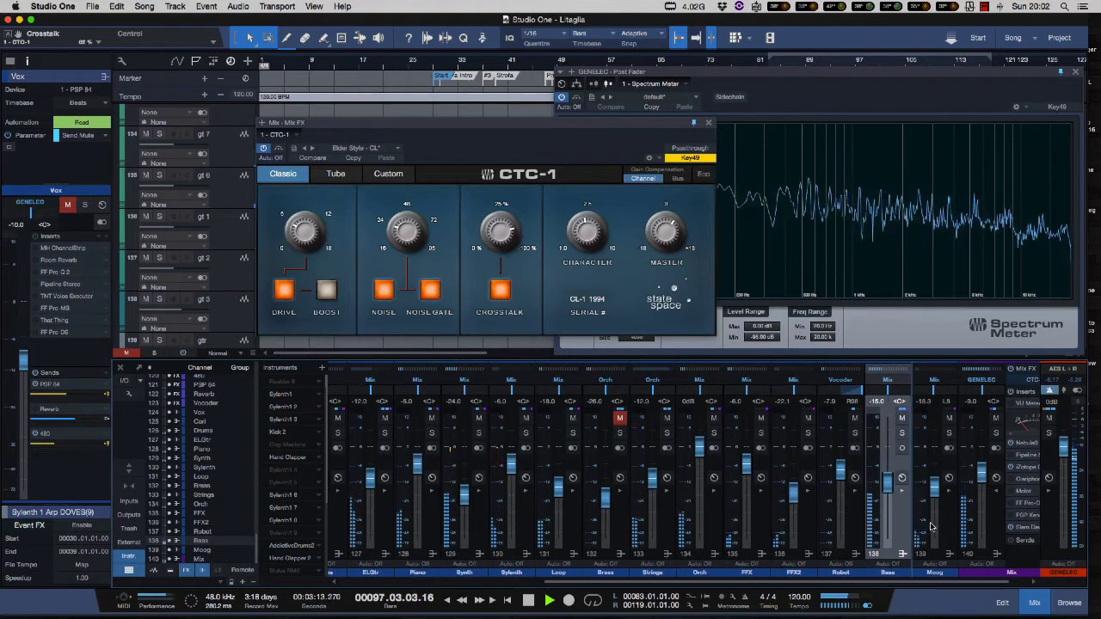
pyautogui.hscroll(-1, 847, 516)
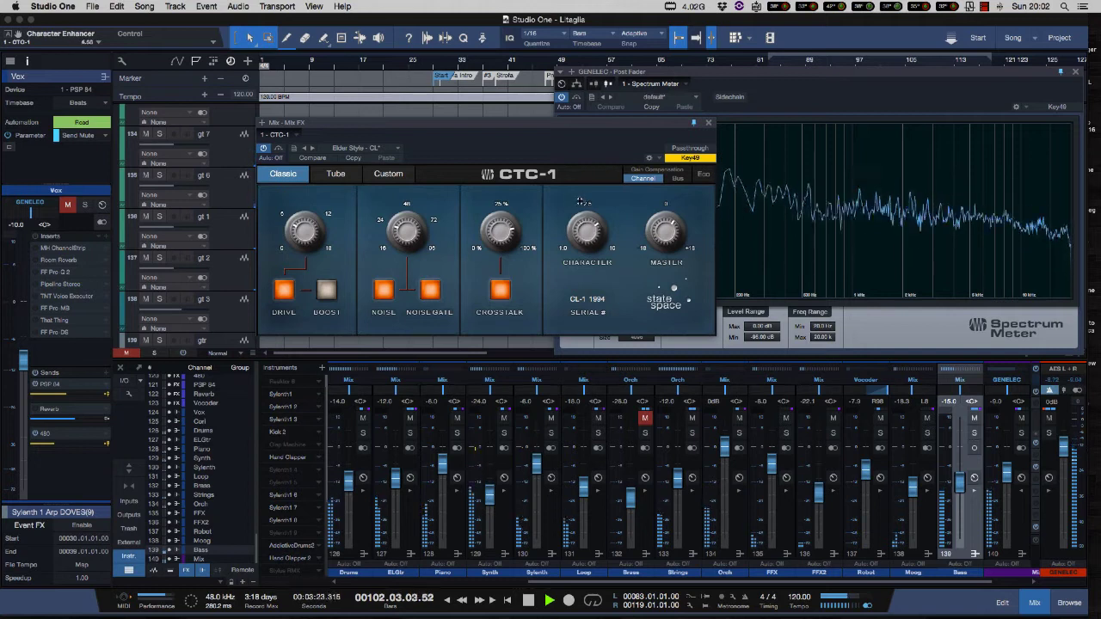
# Turn off the CTC-1's Noise and Noise Gate, and lower Crosstalk, switching it off and back on to compare
pyautogui.click(384, 289)
pyautogui.click(424, 292)
pyautogui.click(505, 293)
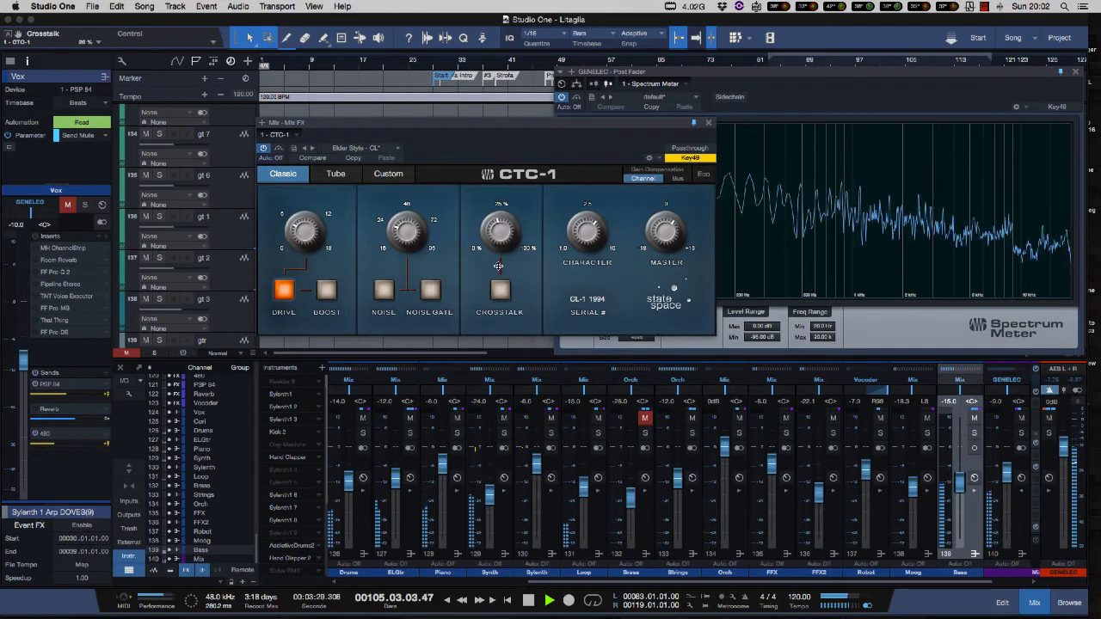
pyautogui.click(502, 290)
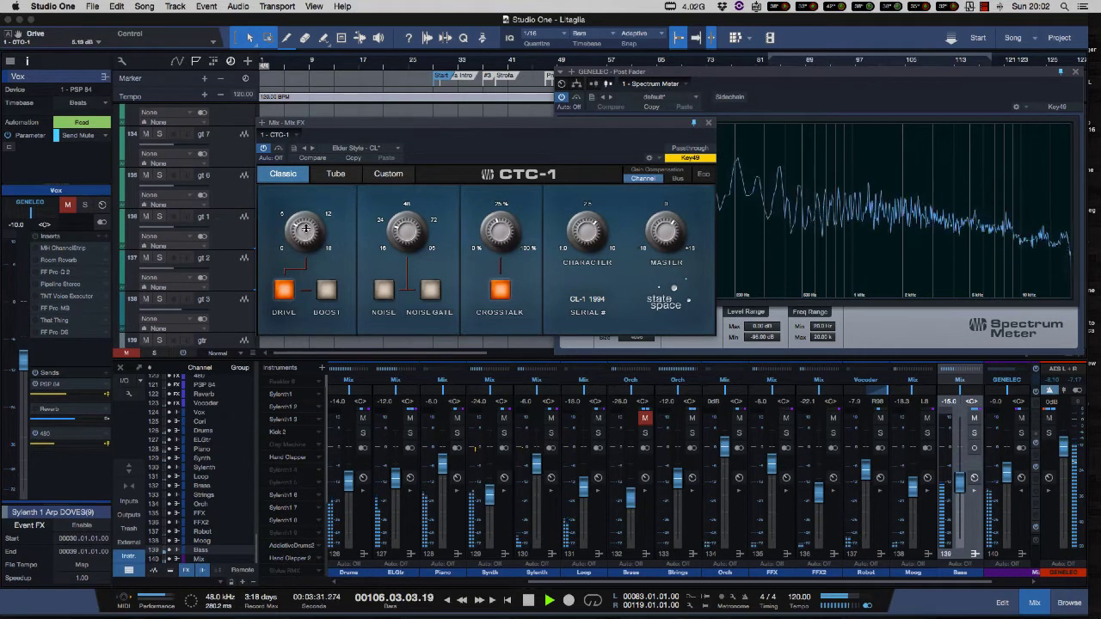
# Audition the mix with the CTC-1 bypassed, and enable its Eco mode after moving the window clear of the Spectrum Meter
pyautogui.click(277, 149)
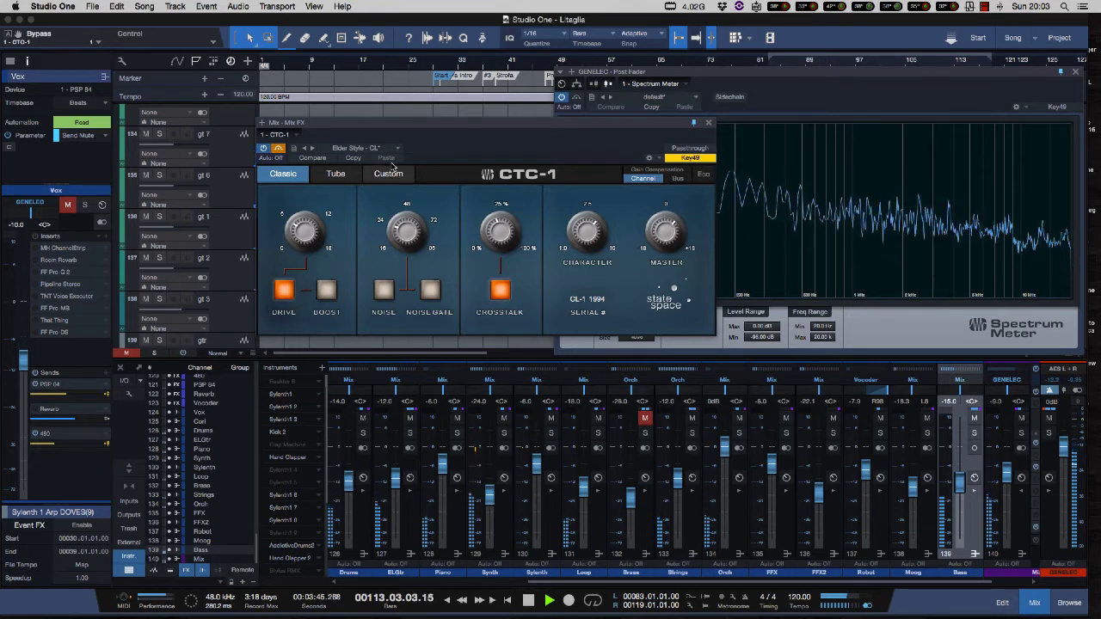
pyautogui.moveTo(468, 122); pyautogui.dragTo(330, 104)
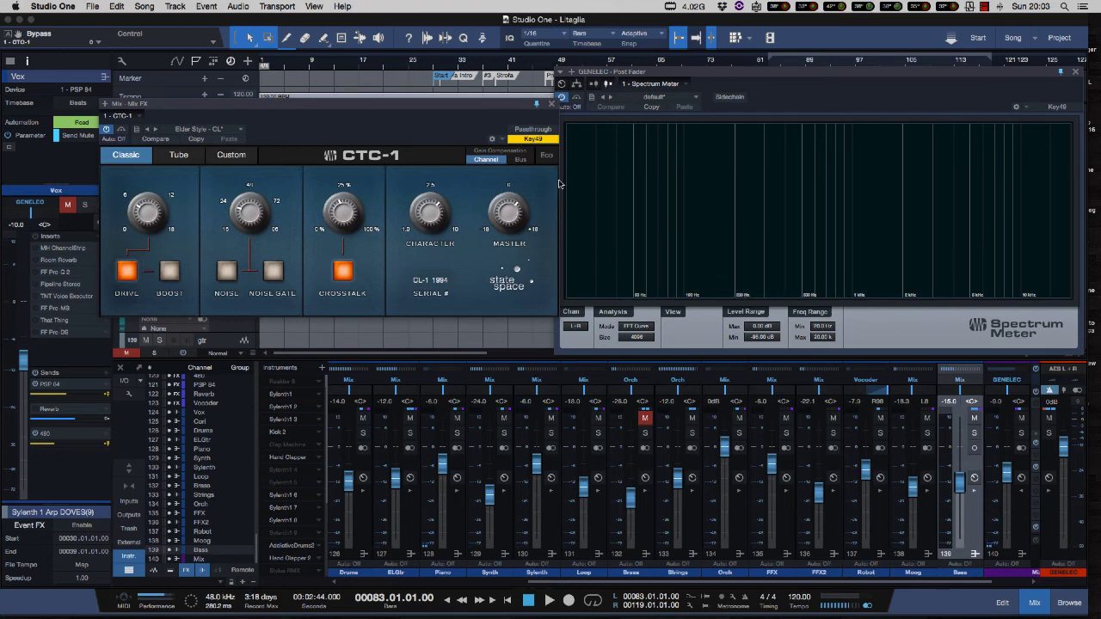
pyautogui.click(547, 155)
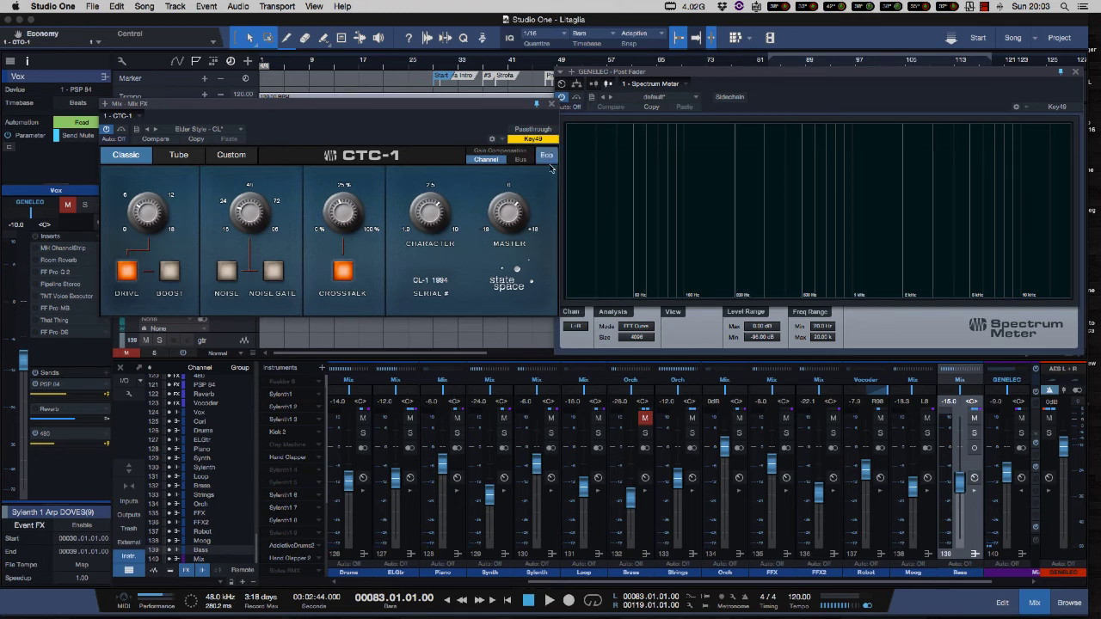